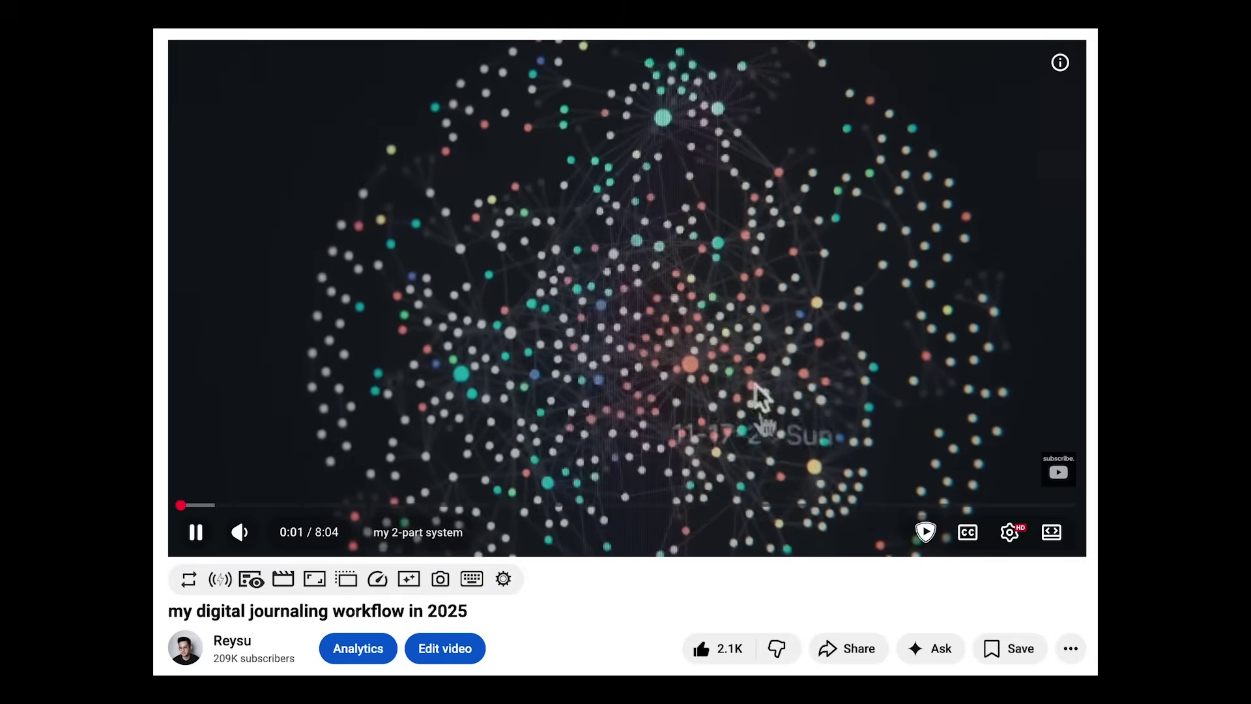
# Skip the journaling workflow video forward five seconds toward the 0:12 mark
pyautogui.press('Right')
pyautogui.press('Right')
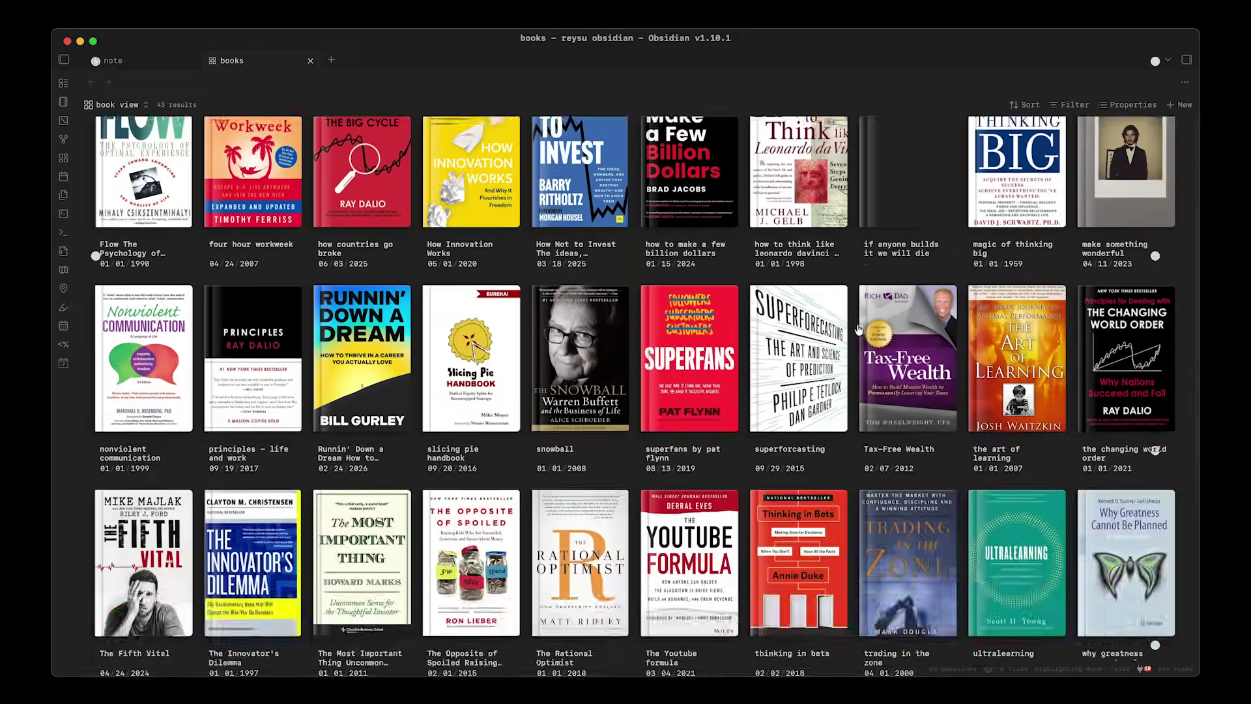
# Open the Leonardo da Vinci book note from the books base
pyautogui.scroll(-3, 859, 329)
pyautogui.scroll(8, 859, 330)
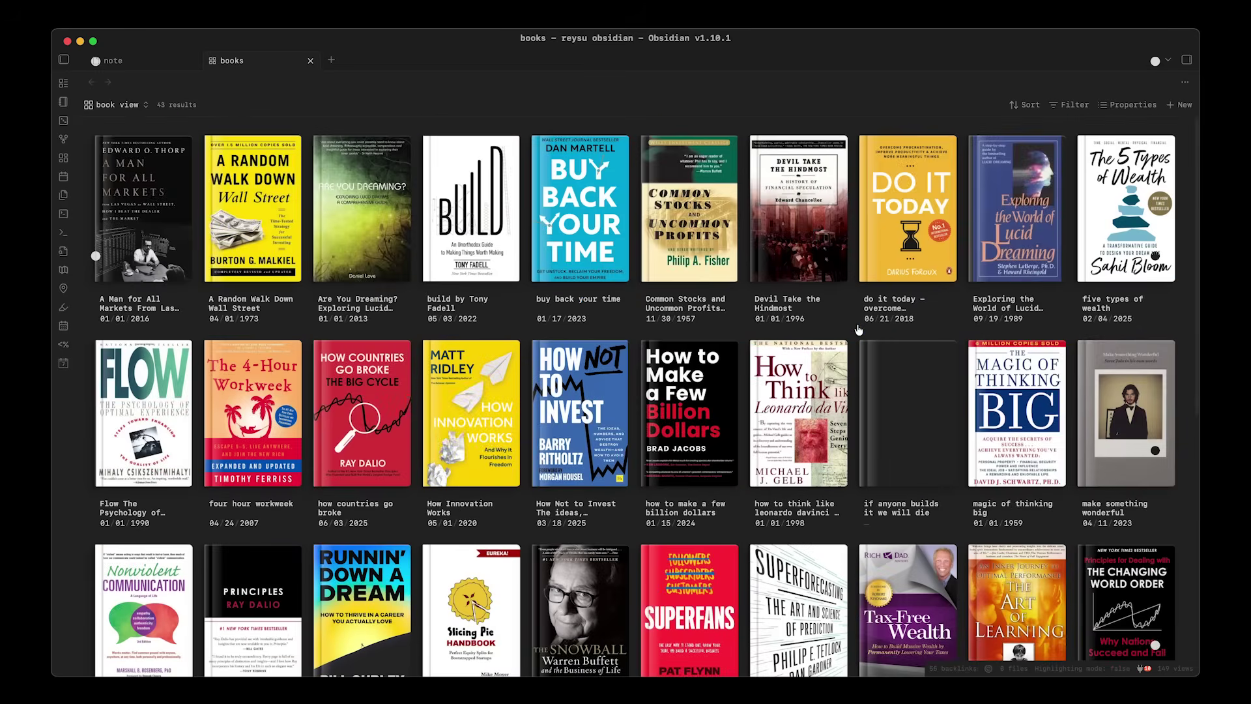
pyautogui.click(778, 410)
# Save the Goodreads Flow page as a new book note with Web Clipper
pyautogui.scroll(-3, 605, 400)
pyautogui.scroll(-5, 604, 401)
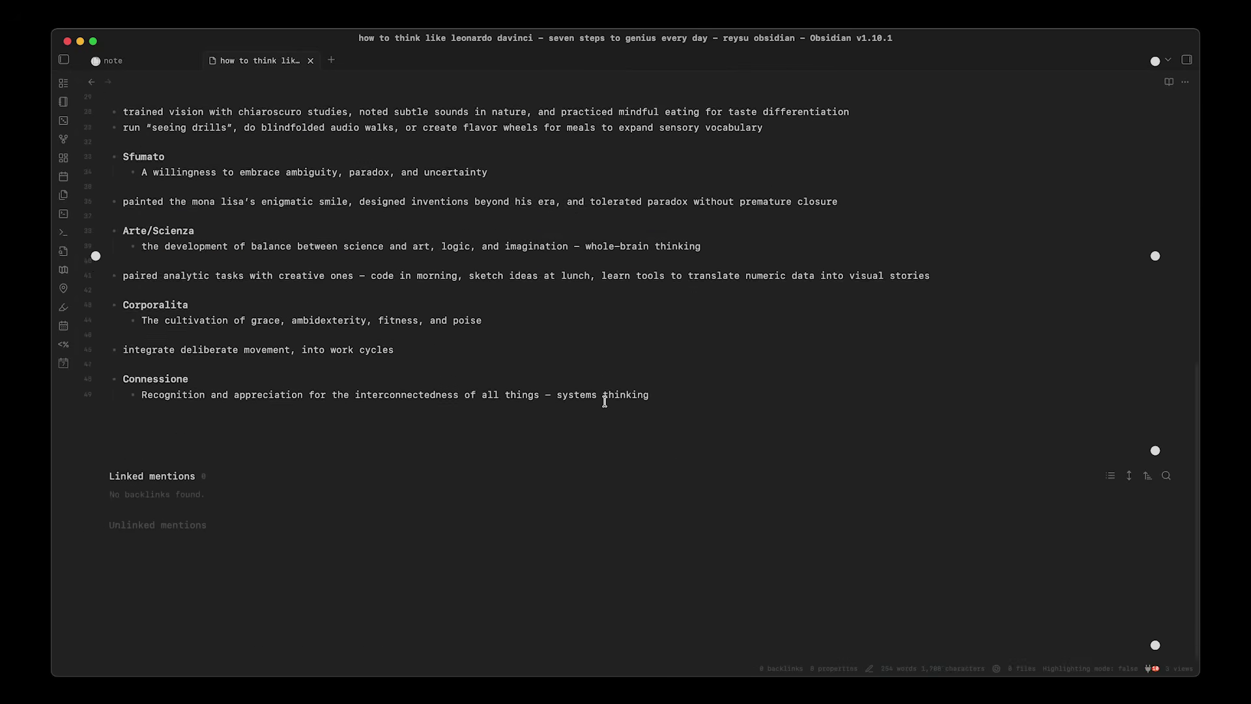
pyautogui.scroll(10, 606, 399)
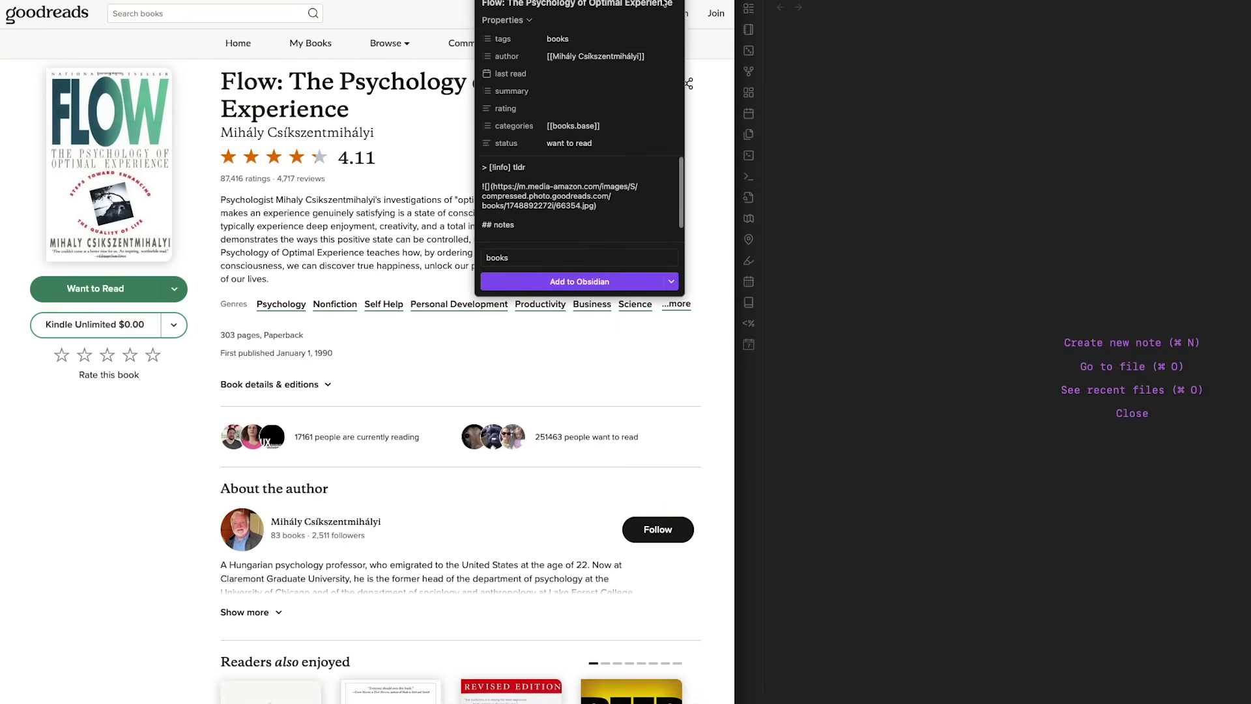
pyautogui.click(574, 284)
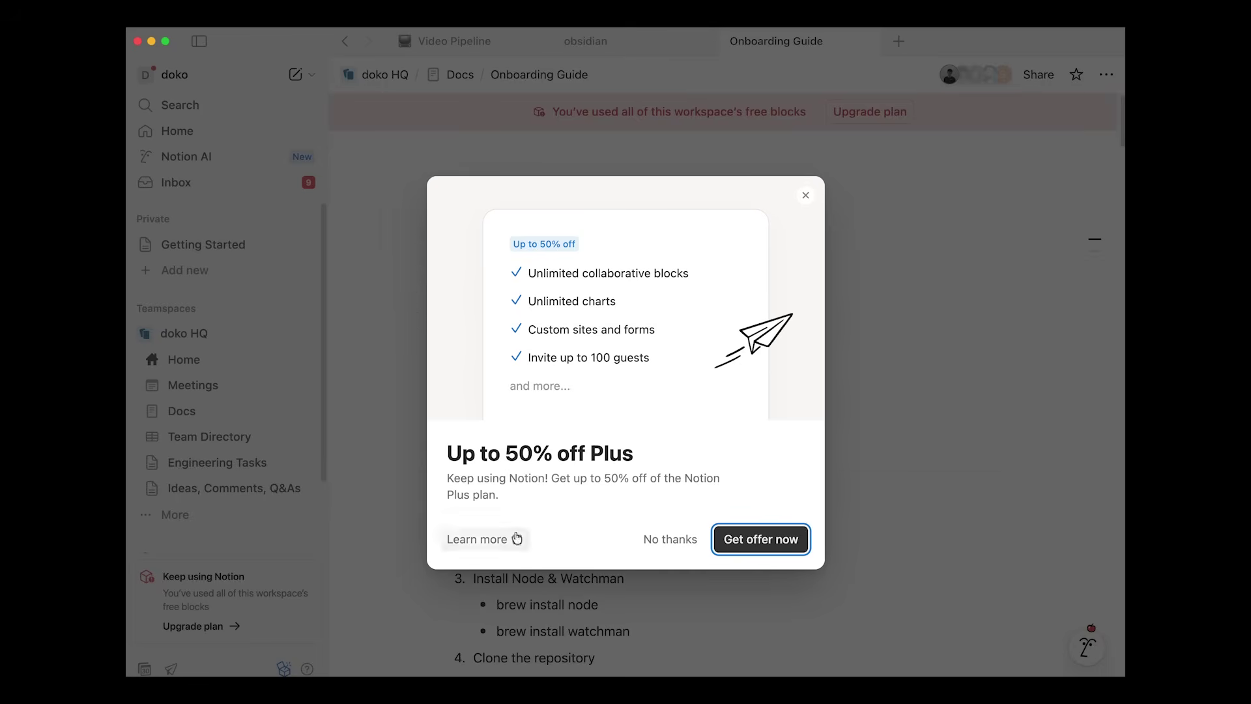
# Dismiss the 50% off Plus offer and open Upgrade plan from the free-blocks banner
pyautogui.click(692, 541)
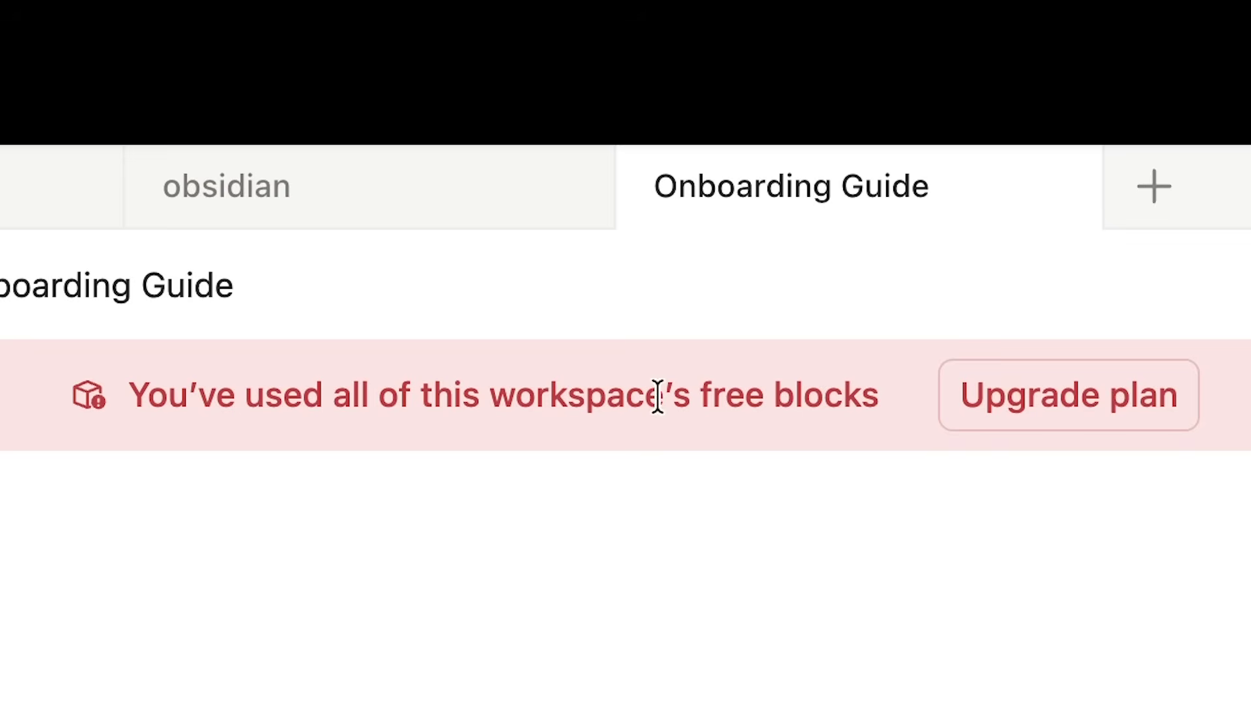
pyautogui.click(889, 116)
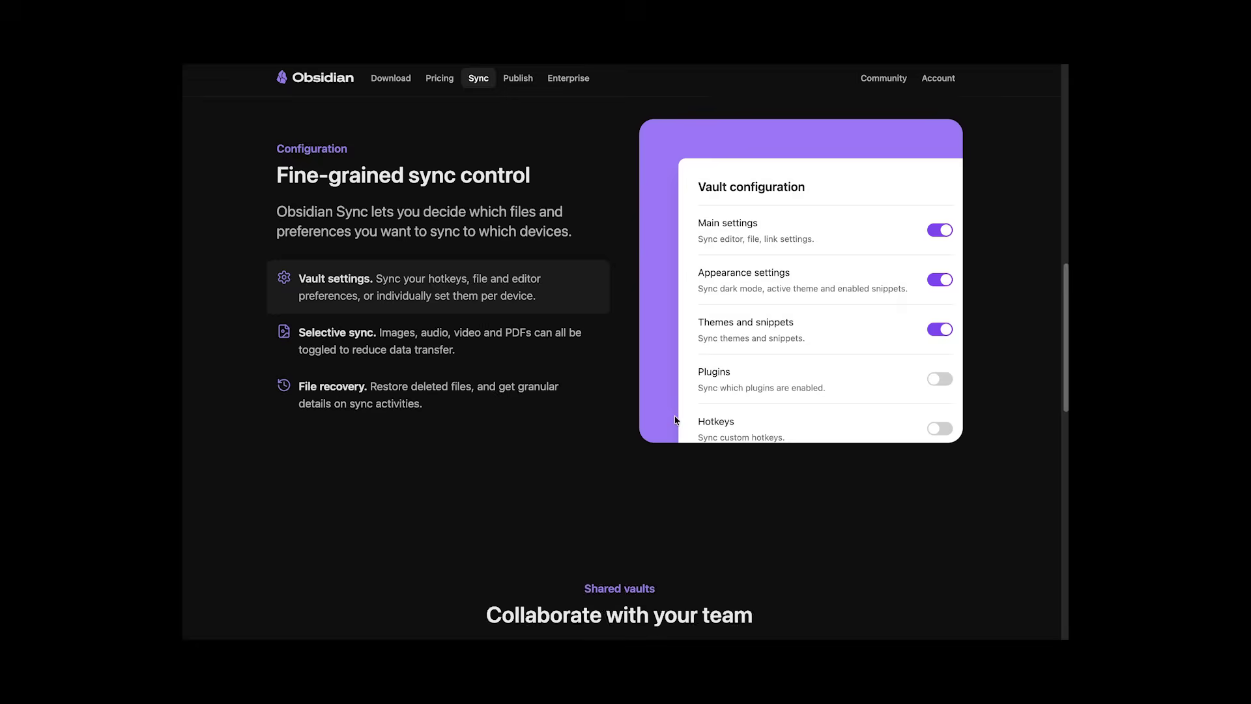
# Scroll the Obsidian Sync page past the shared vaults demo down to Pricing
pyautogui.scroll(-10, 675, 419)
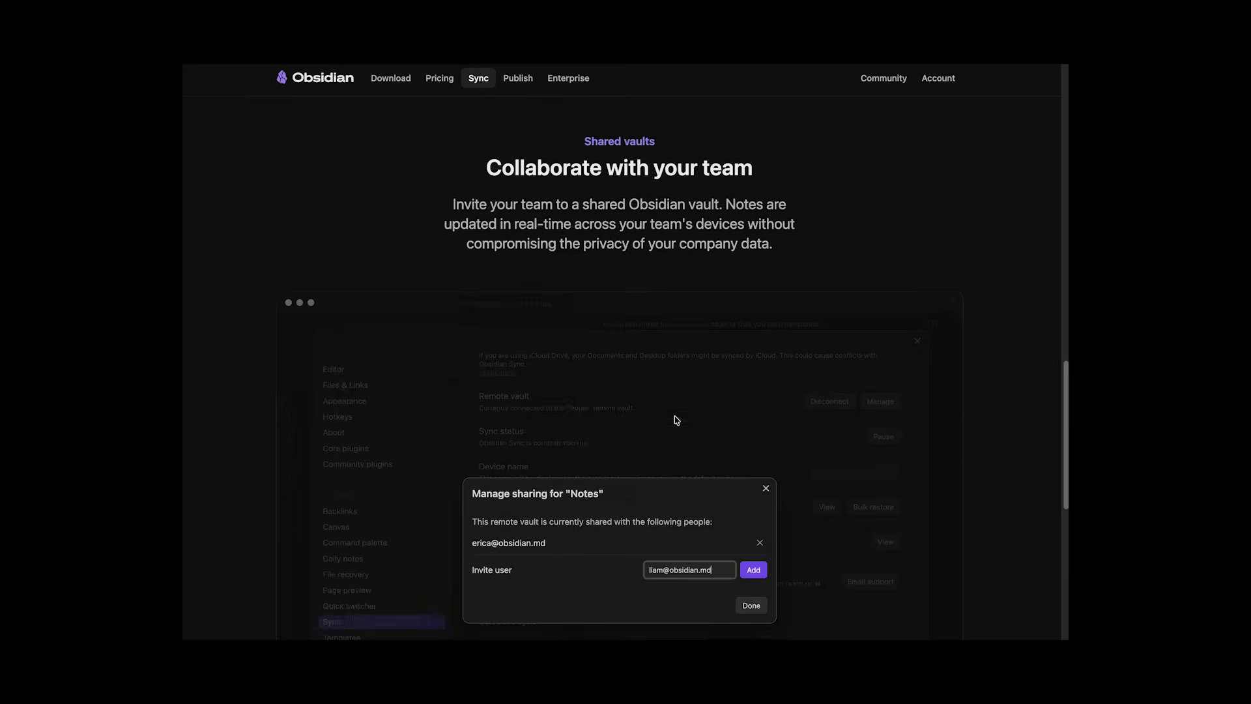
pyautogui.scroll(-8, 675, 419)
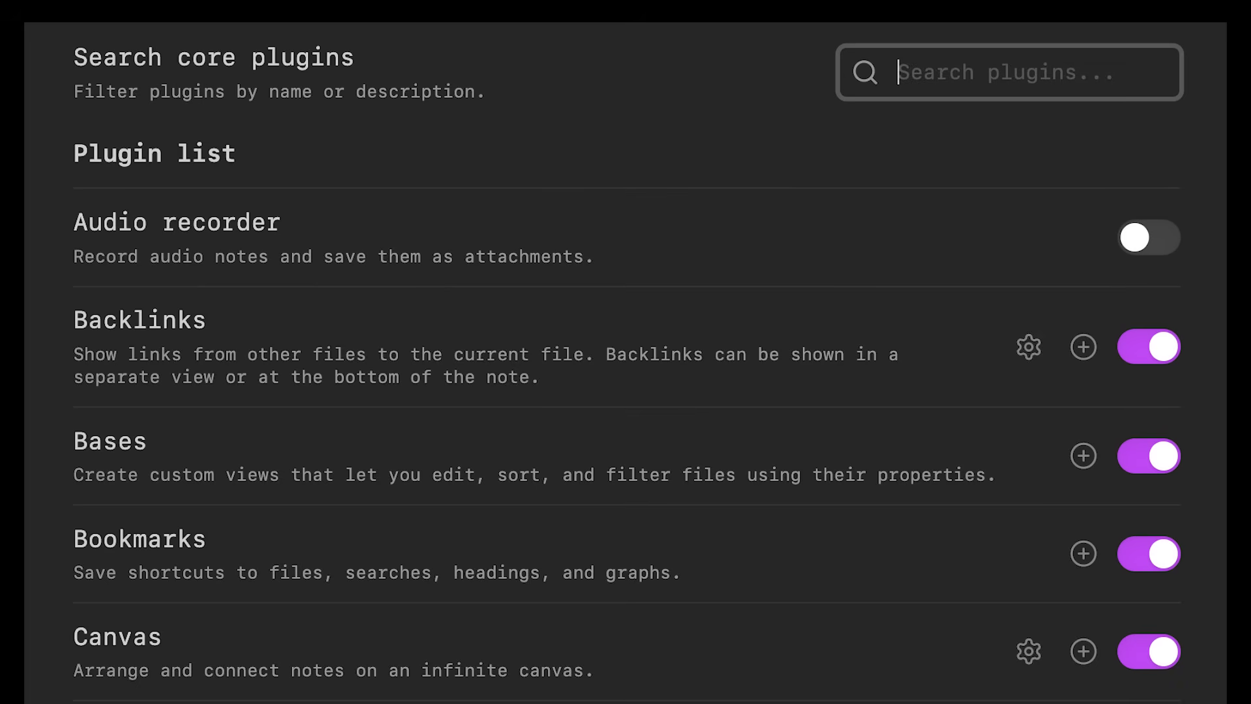
# Write 'why obsidian?', add a [[like button]] wikilink, and follow it to that note
pyautogui.write('why obsidian?')
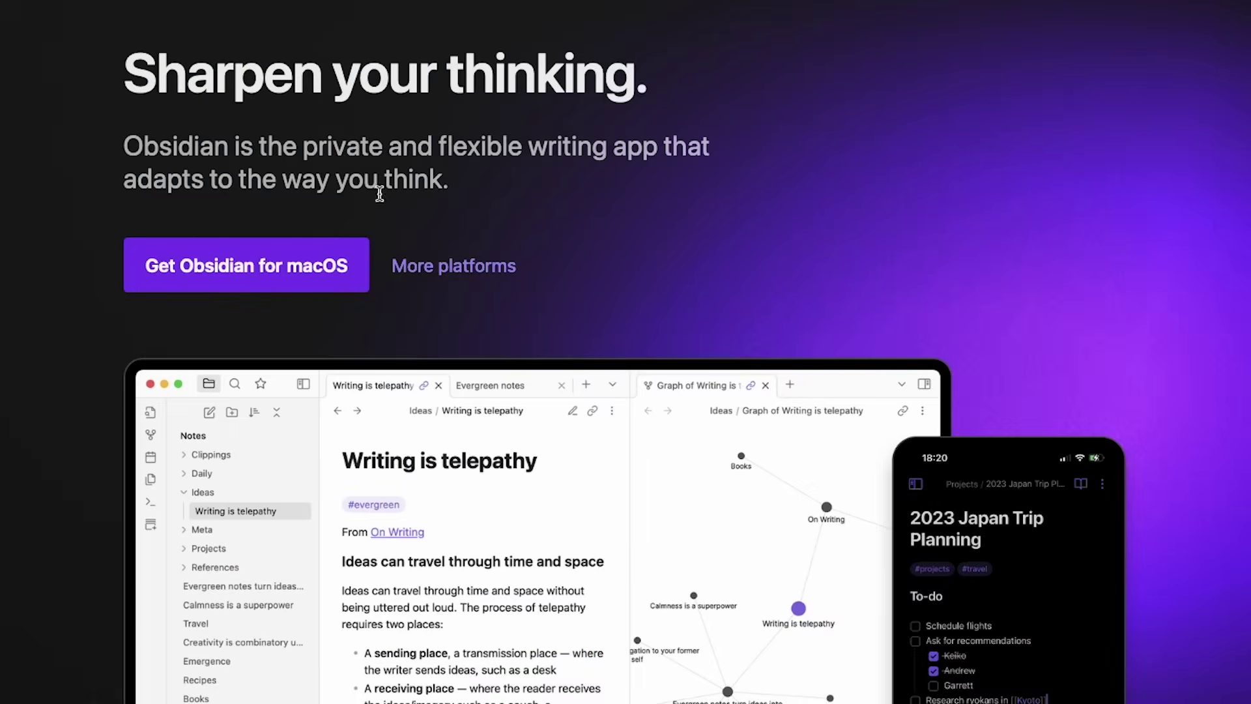
pyautogui.scroll(-20, 380, 201)
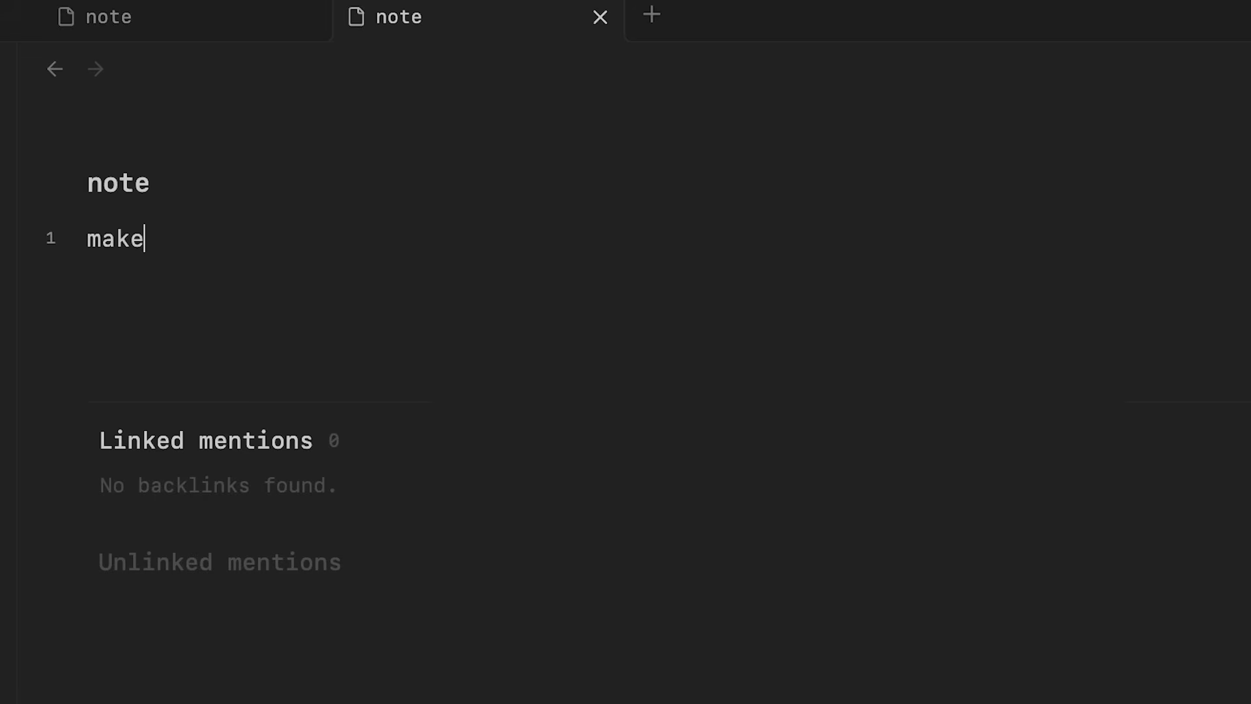
pyautogui.write('e [[like button')
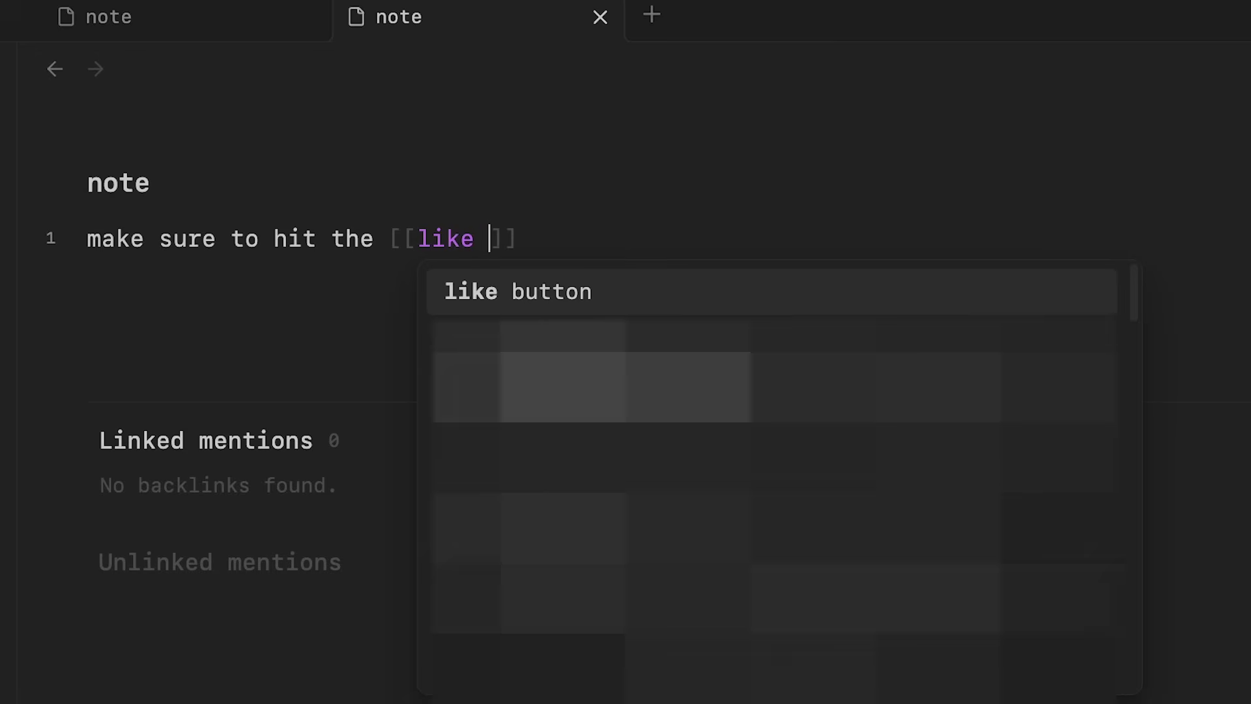
pyautogui.press('Return')
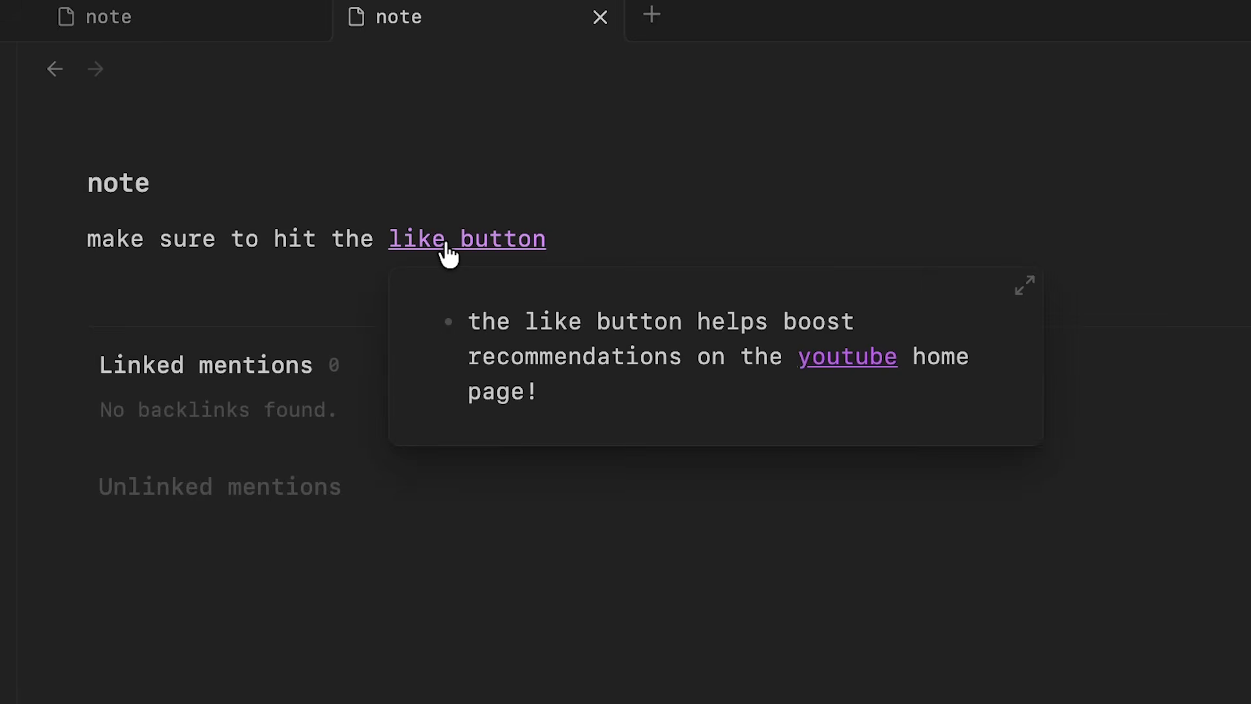
pyautogui.click(444, 241)
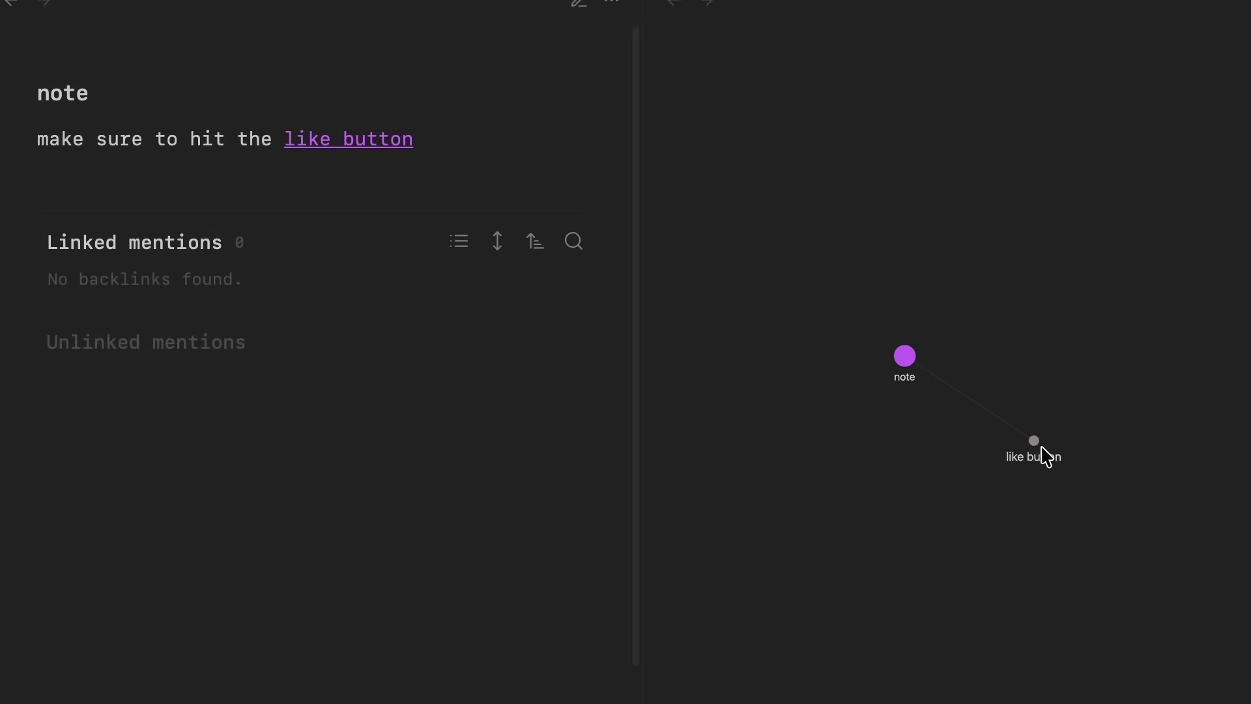
pyautogui.click(1035, 440)
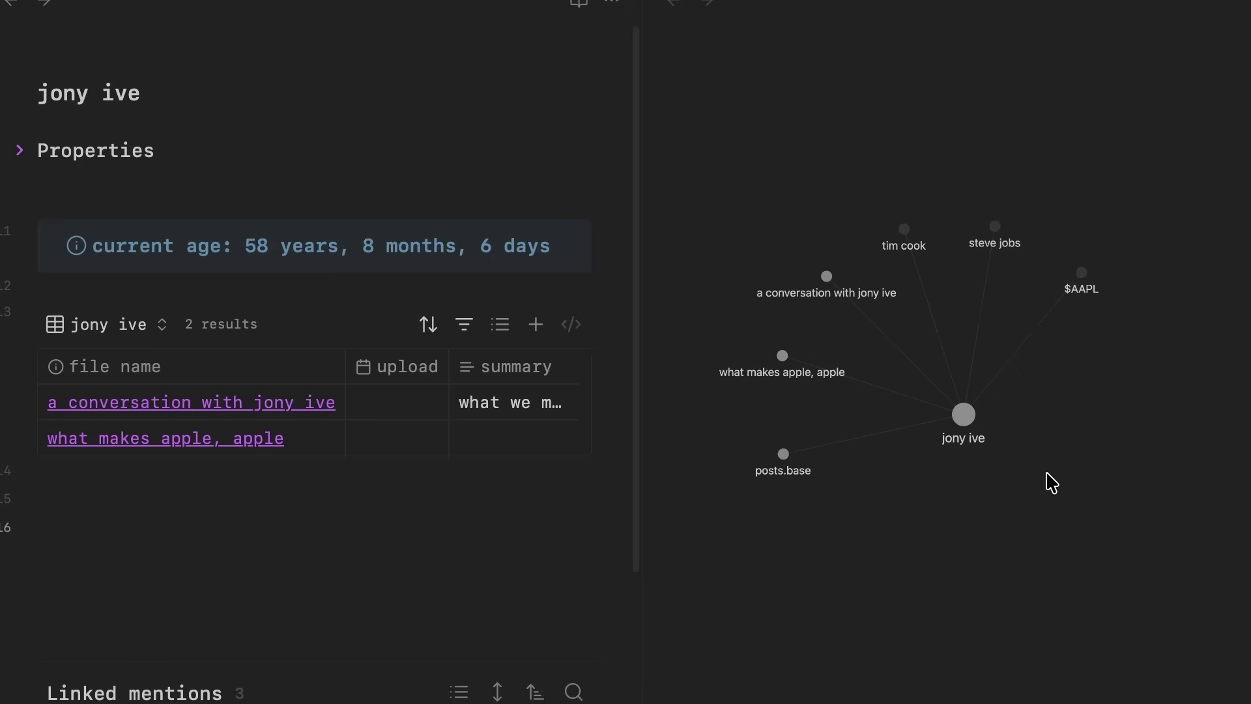
# Jump to the Federal Open Market Committee note, then go back two notes to 3d printing
pyautogui.hotkey('ctrl', 'o')
pyautogui.write('fom')
pyautogui.press('Return')
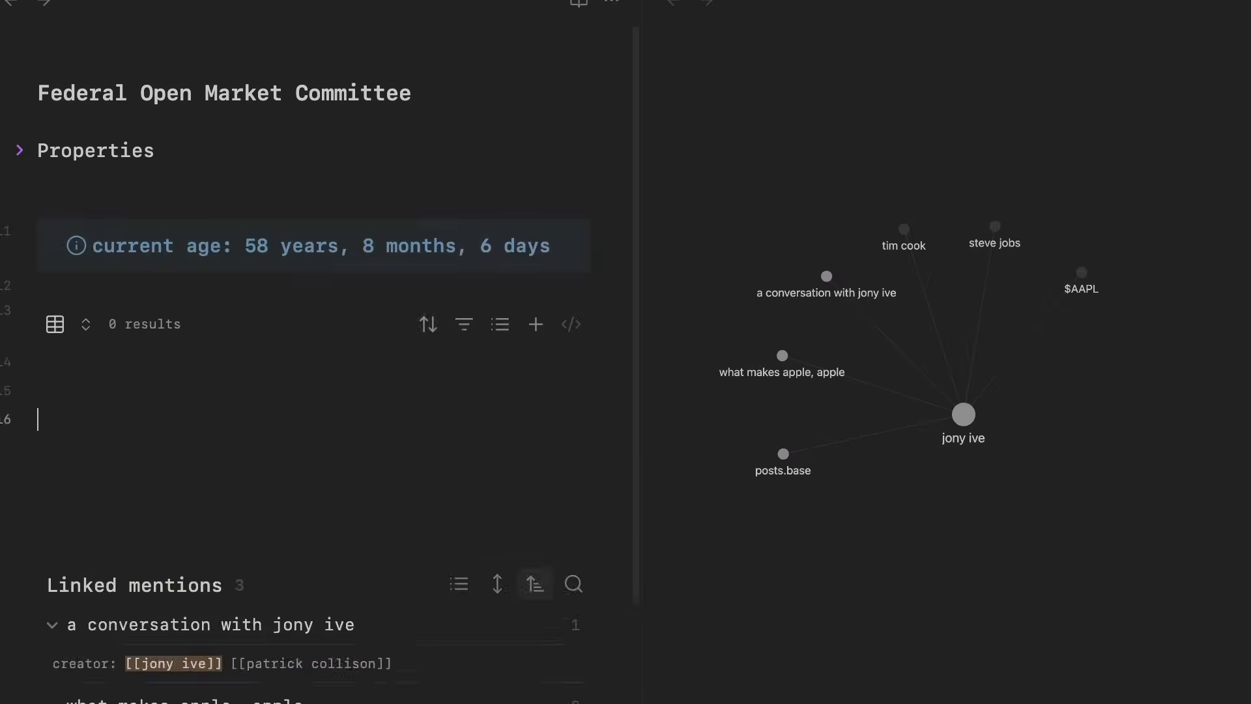
pyautogui.click(15, 5)
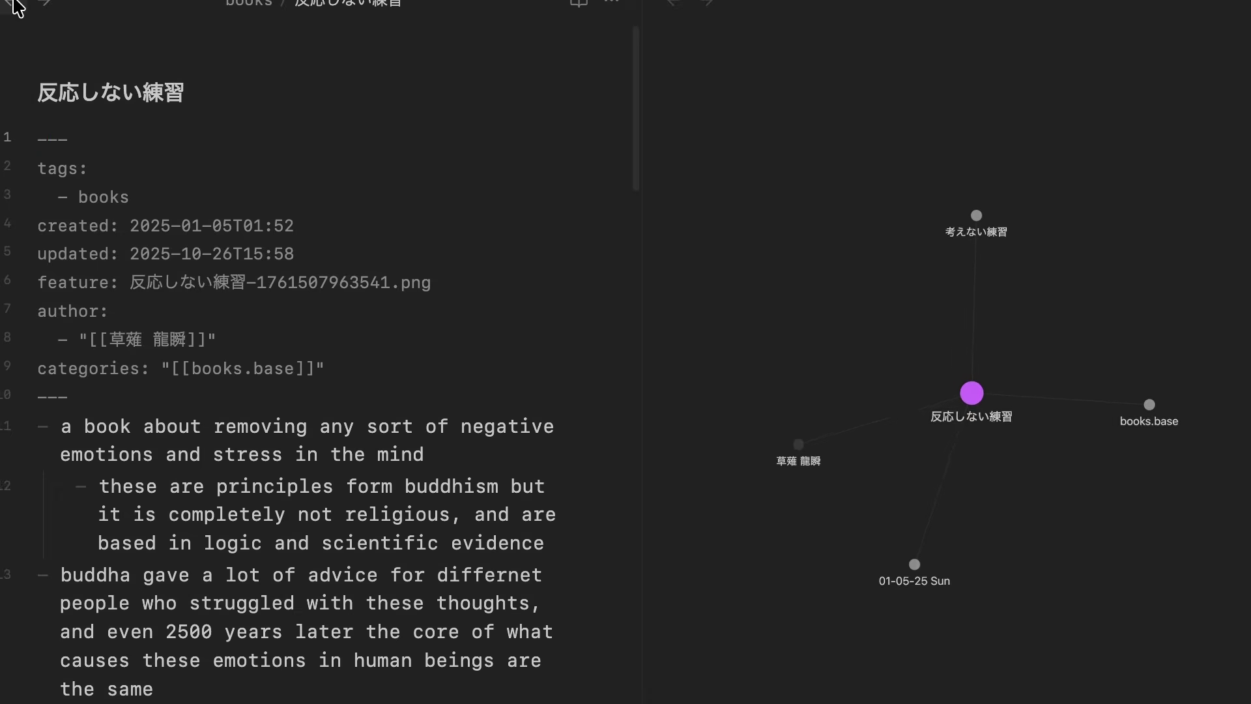
pyautogui.click(14, 5)
# Show the whole vault's graph view zoomed in
pyautogui.hotkey('ctrl', 'g')
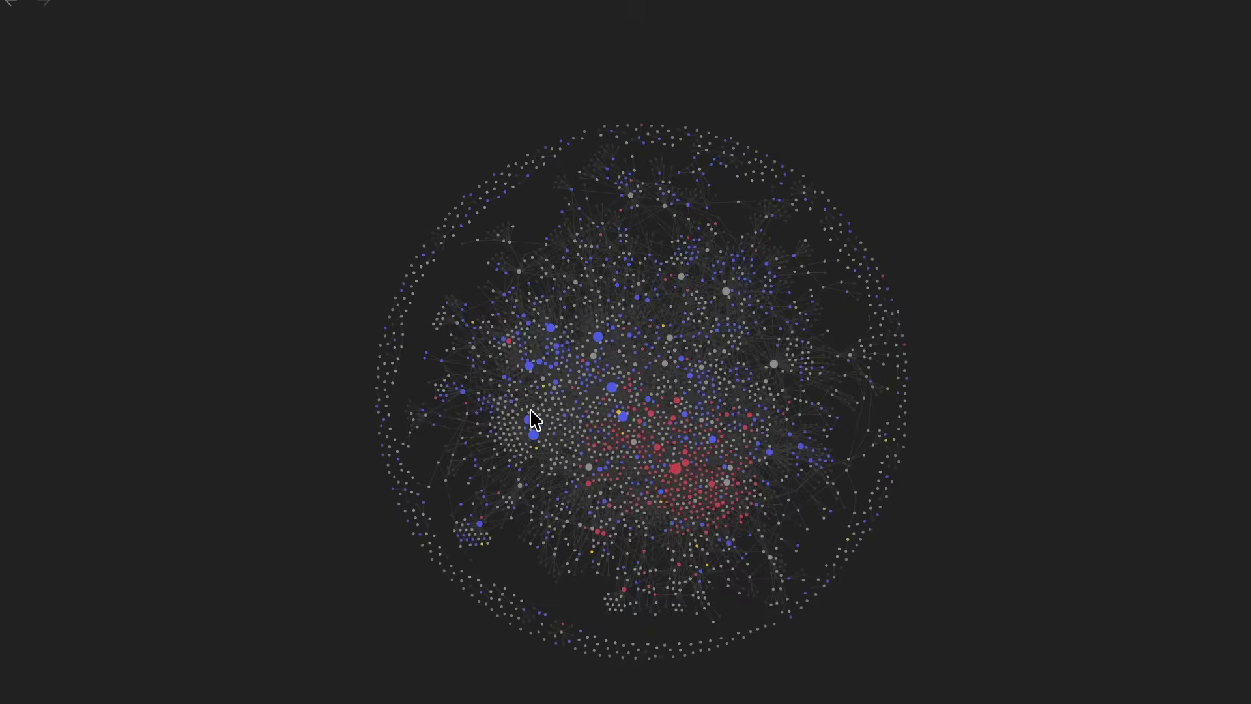
pyautogui.scroll(10, 530, 419)
pyautogui.scroll(5, 306, 440)
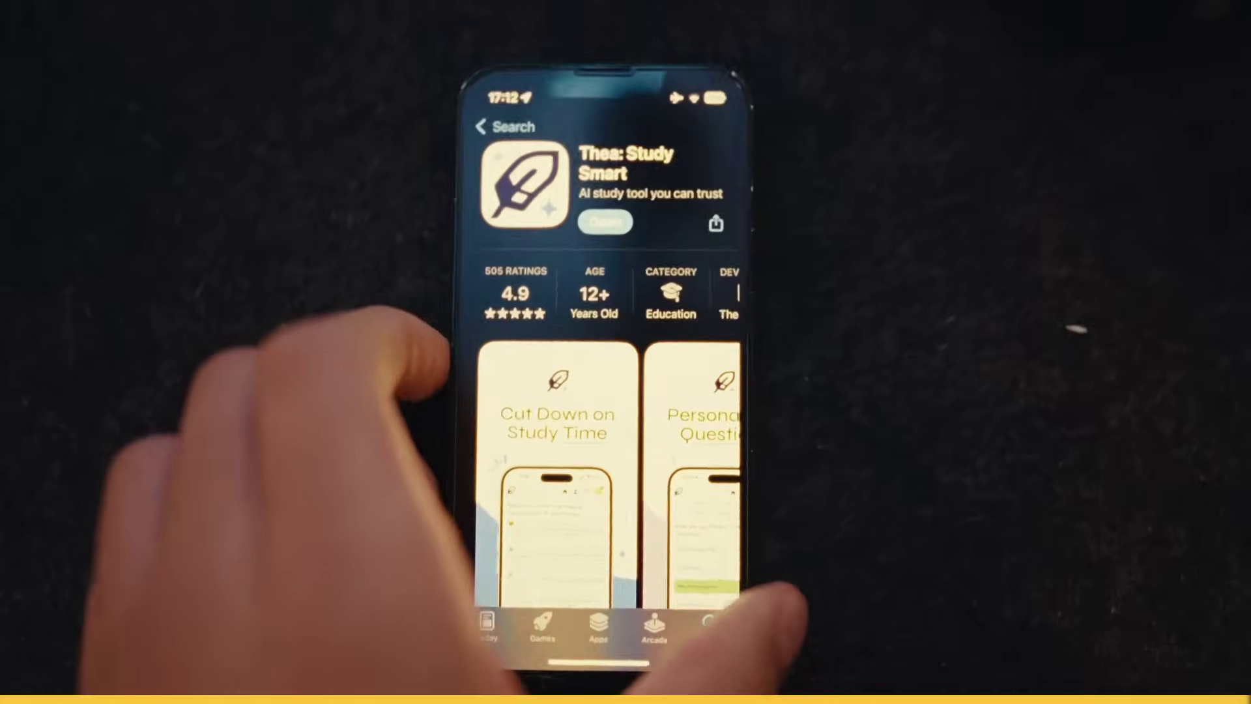
# Browse Thea's App Store screenshots, then open the Pricing page on theastudy.com
pyautogui.scroll(-3, 587, 391)
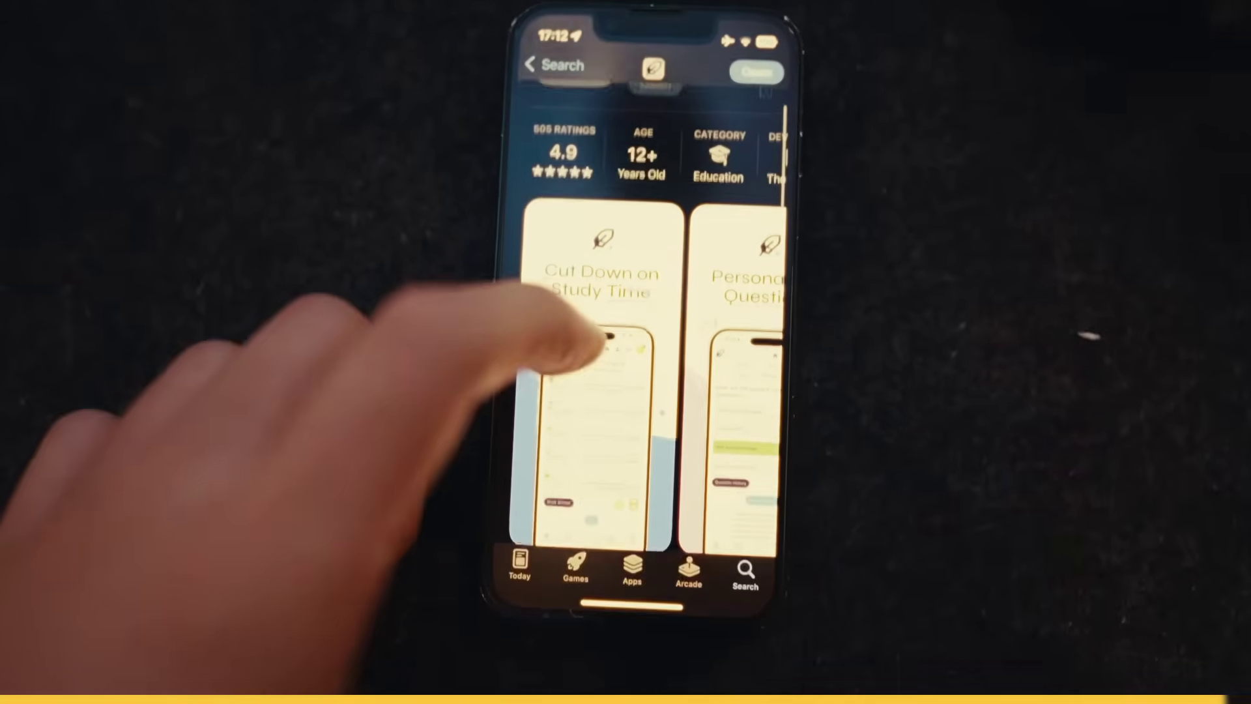
pyautogui.click(598, 342)
pyautogui.moveTo(573, 469); pyautogui.dragTo(489, 475)
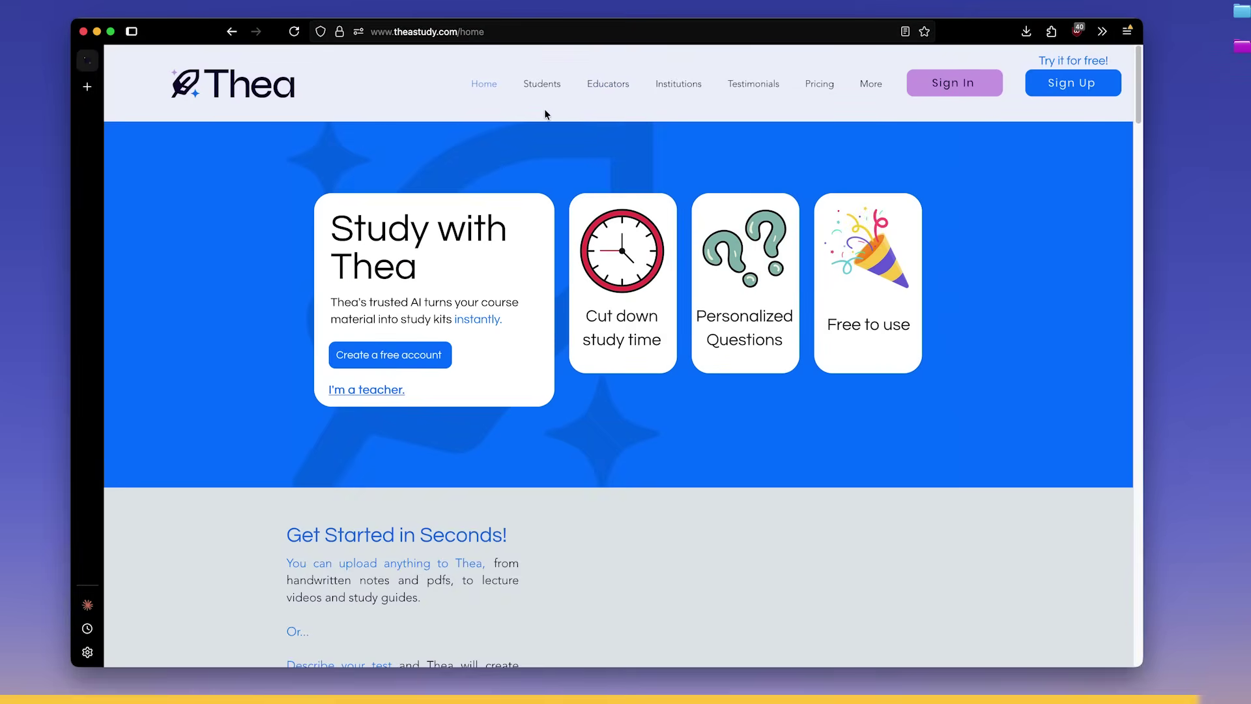
pyautogui.scroll(-15, 346, 409)
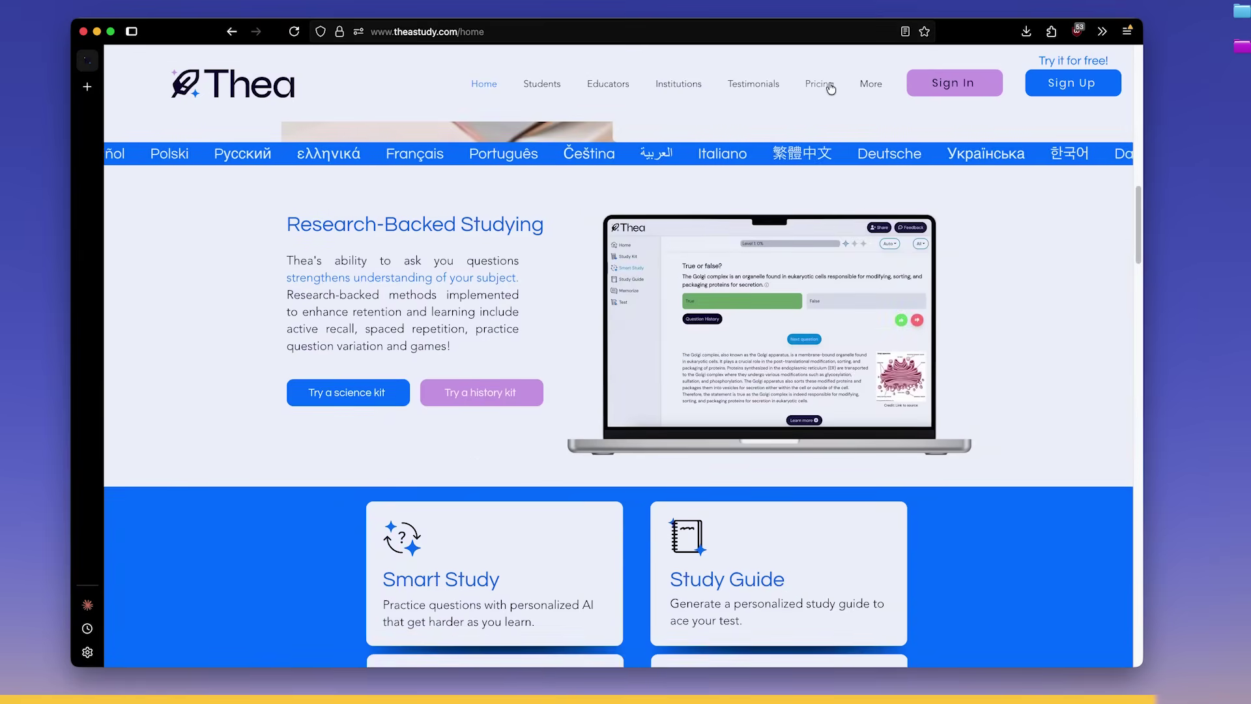
pyautogui.click(819, 84)
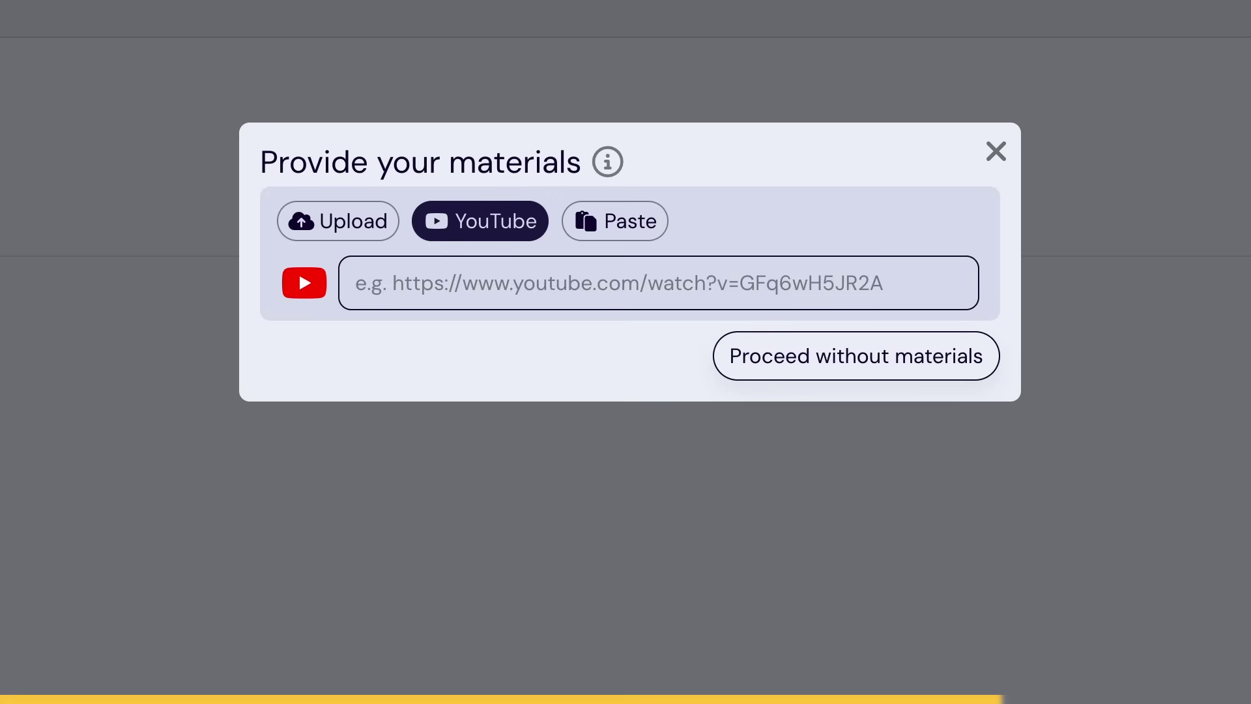
# Add a YouTube link and the Sapolsky lecture notes file, then answer the biochemical disorder option
pyautogui.click(561, 282)
pyautogui.write('https://www.youtube.com/watch?v=AeRwohPuUHQ')
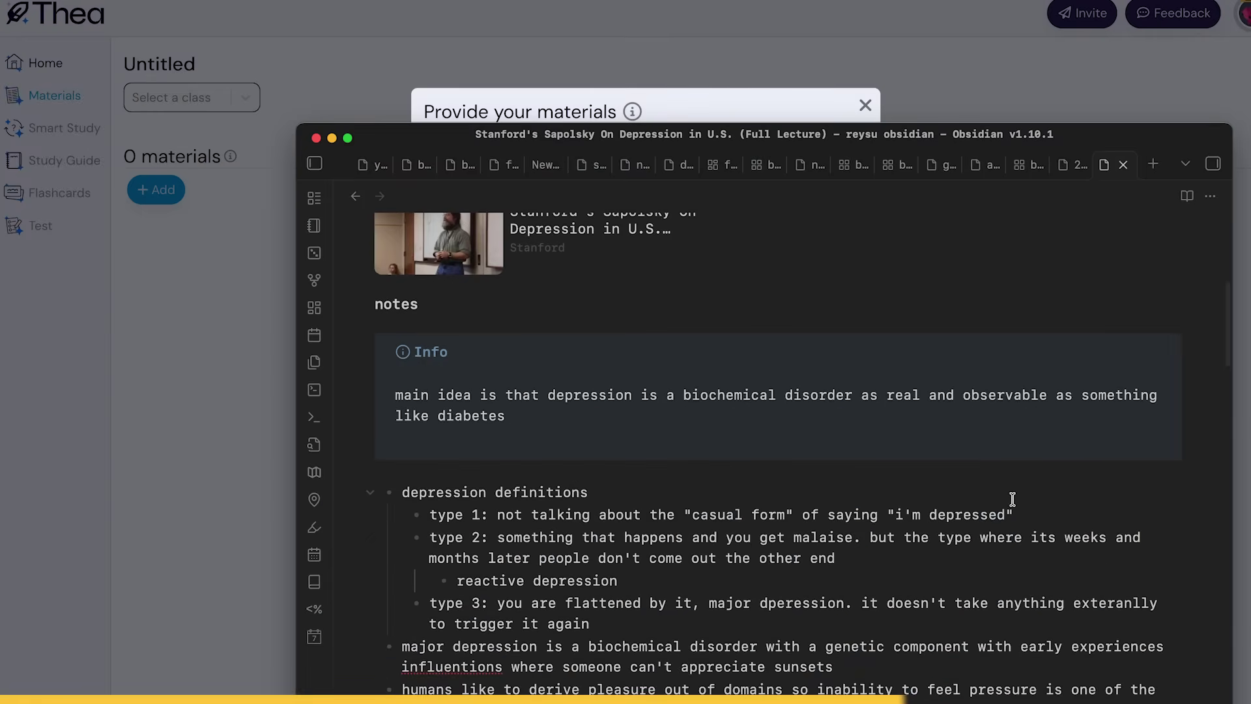
pyautogui.scroll(8, 1011, 501)
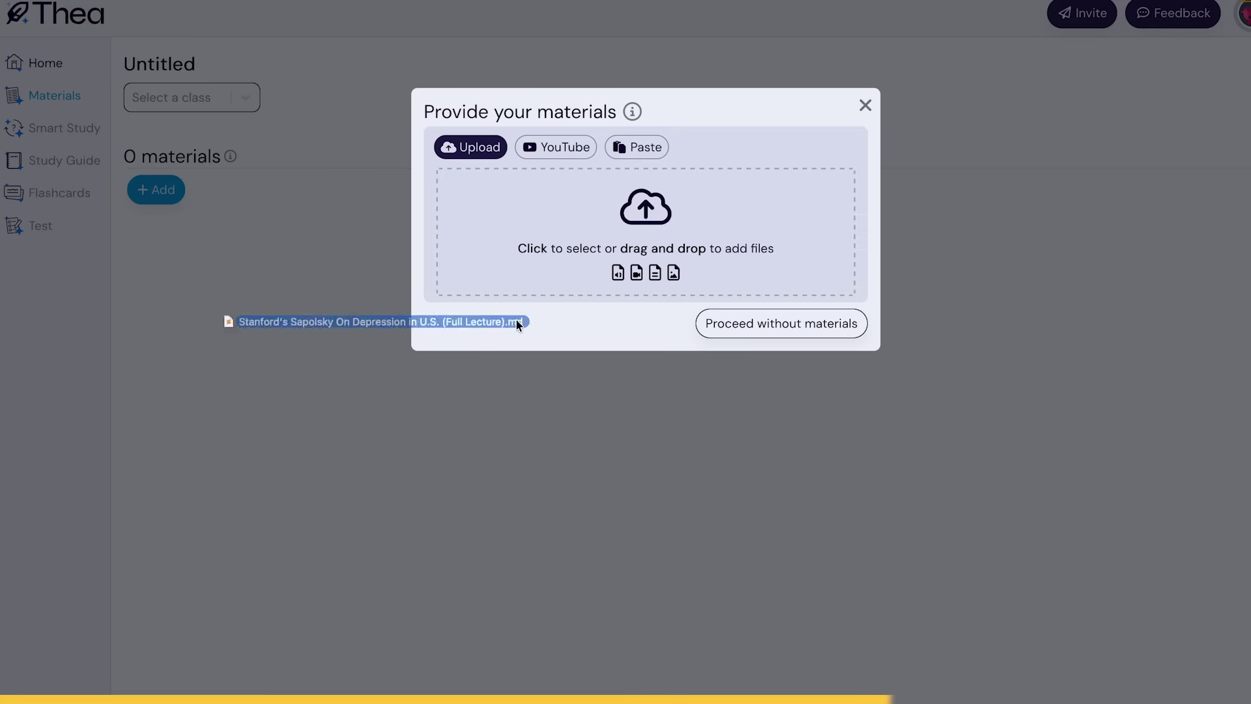
pyautogui.moveTo(519, 326); pyautogui.dragTo(659, 270)
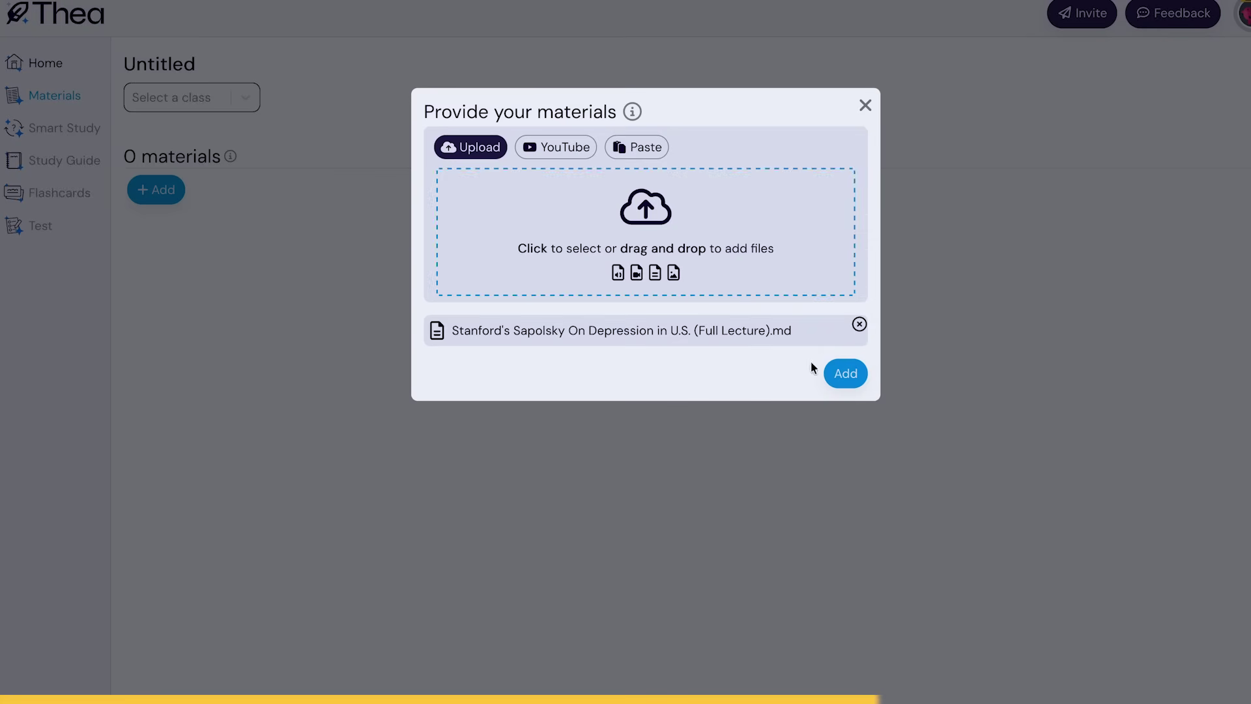
pyautogui.click(841, 371)
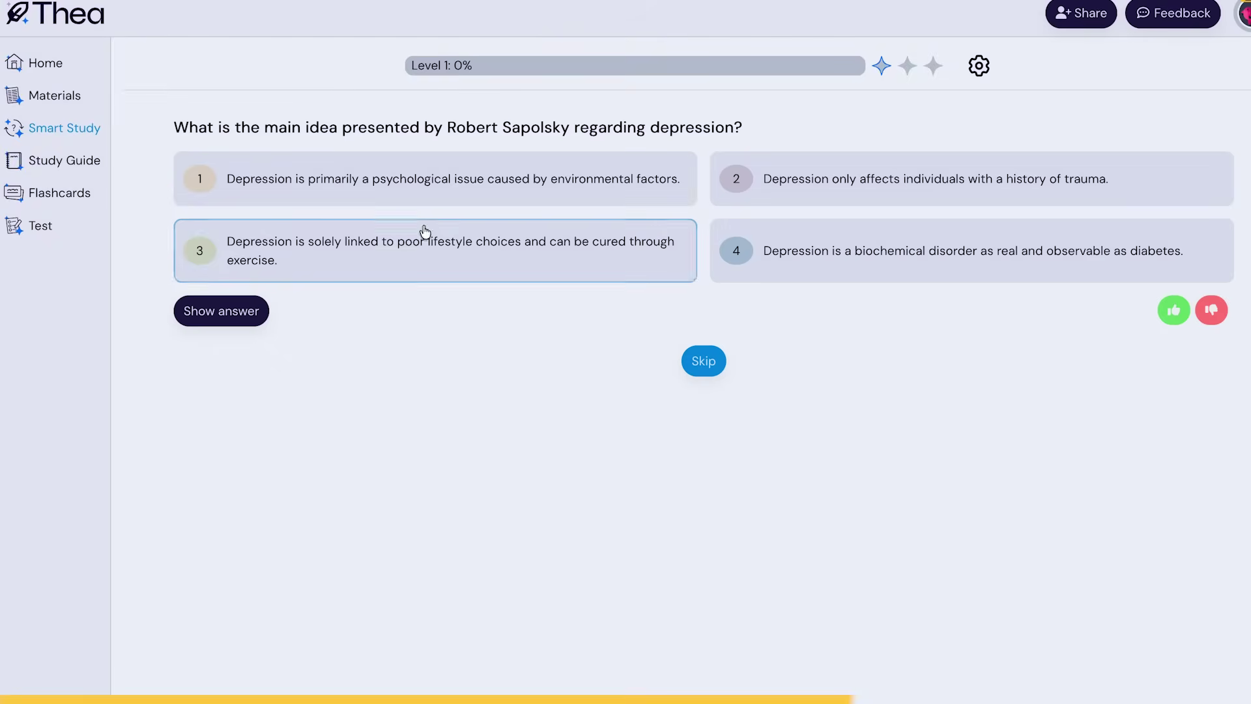
pyautogui.click(880, 273)
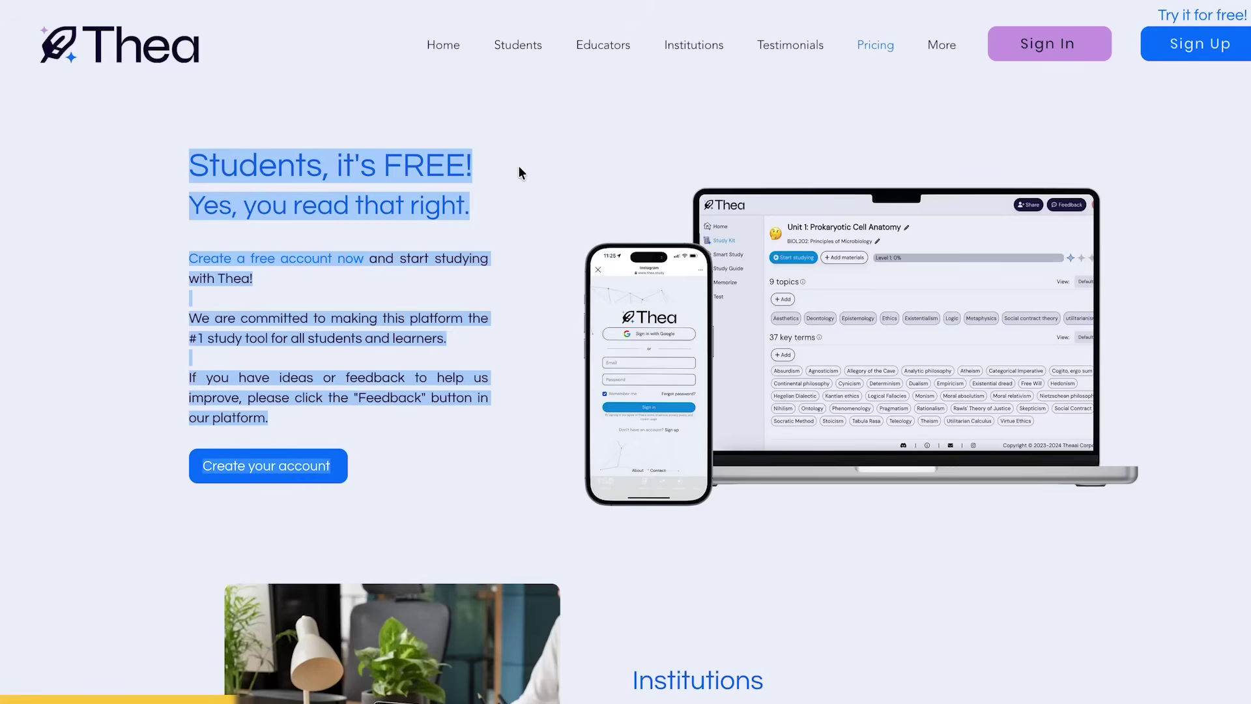
pyautogui.click(415, 167)
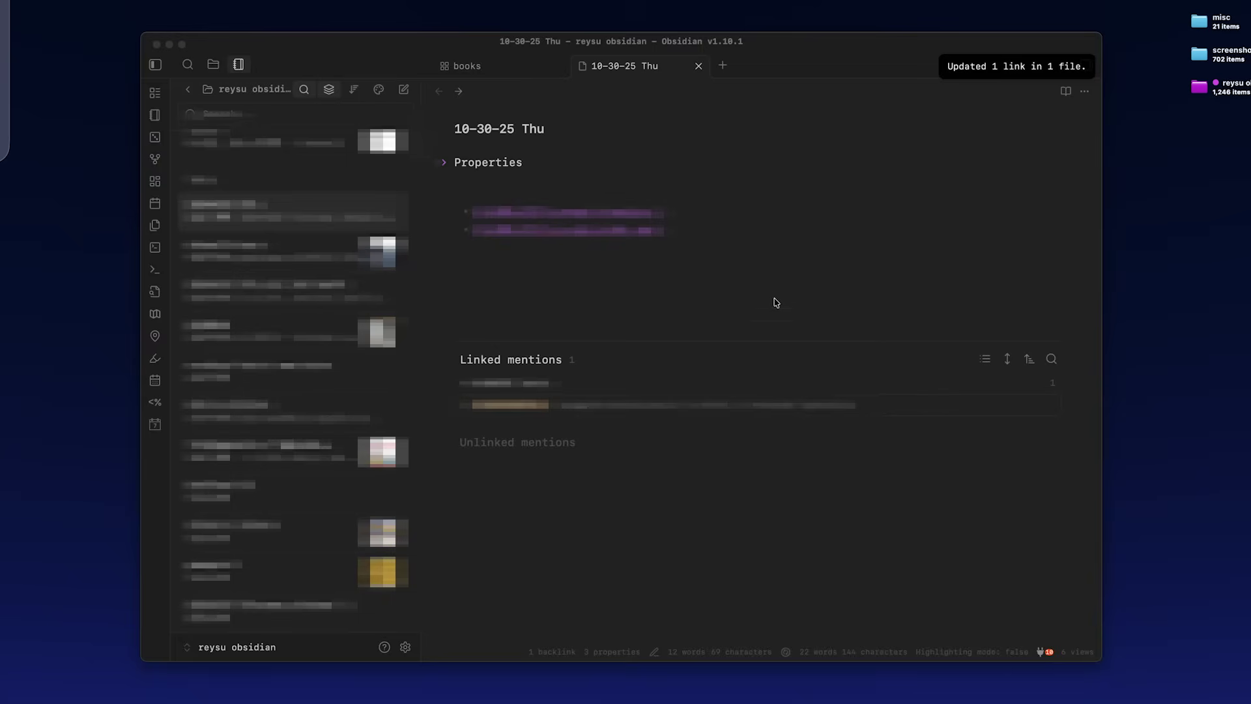
# Expand the random note's Properties to show created and updated dates of 10/30/2025 22:30
pyautogui.scroll(3, 294, 365)
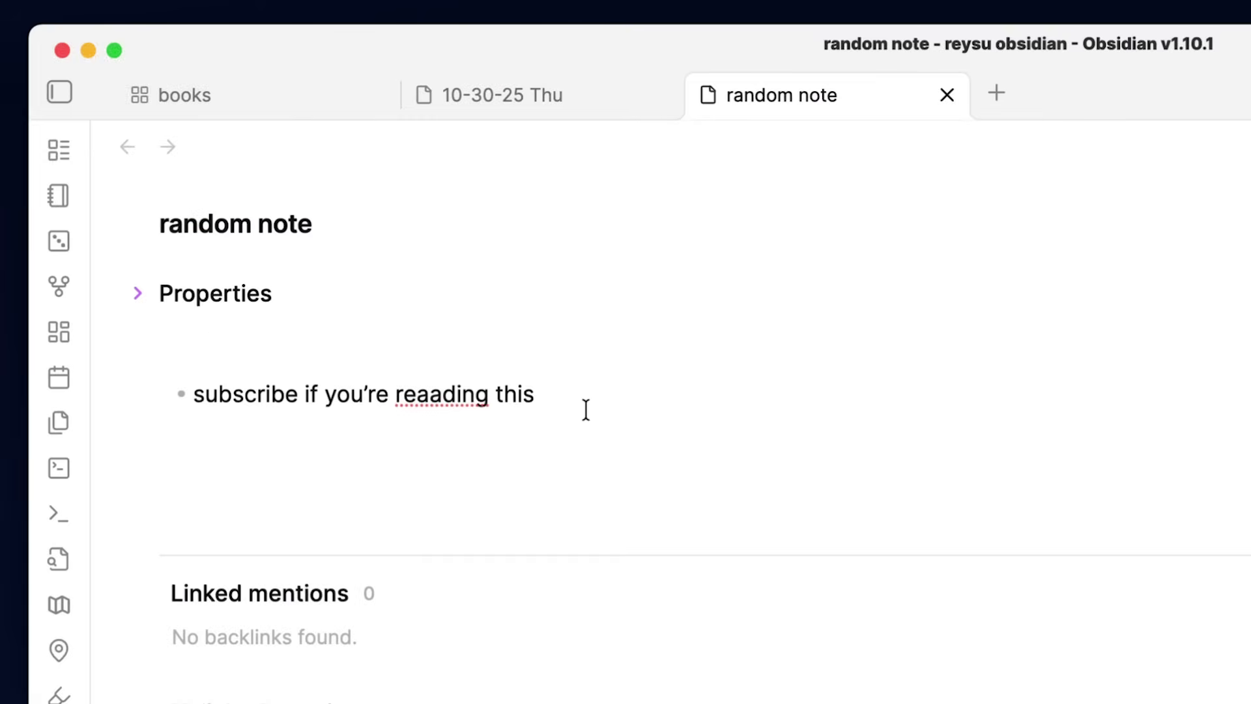
pyautogui.click(198, 296)
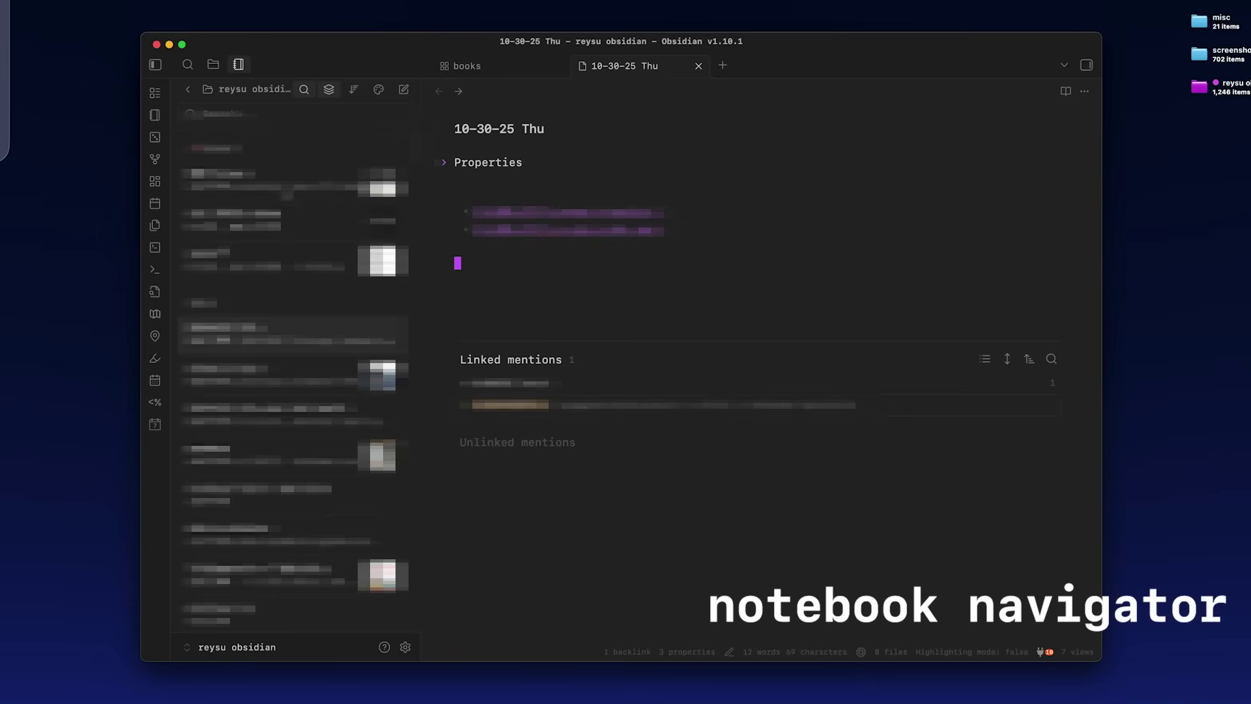
pyautogui.scroll(-5, 293, 381)
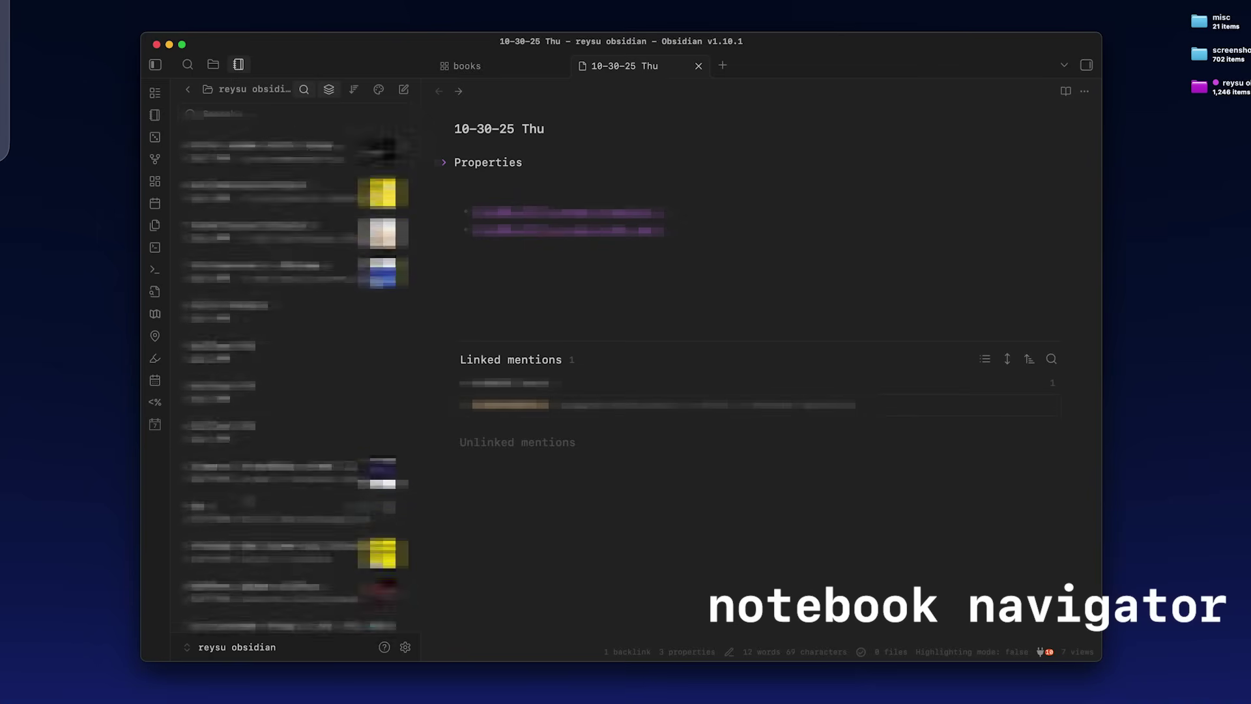
pyautogui.scroll(-10, 294, 381)
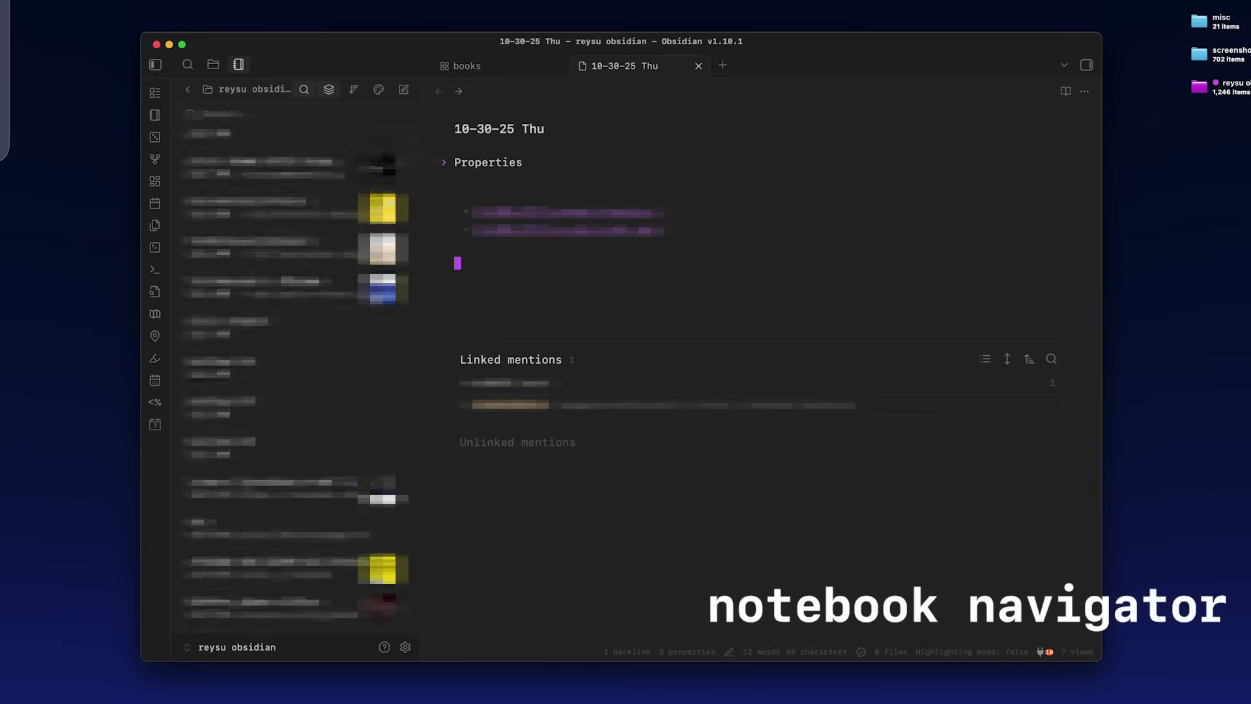
pyautogui.scroll(3, 293, 381)
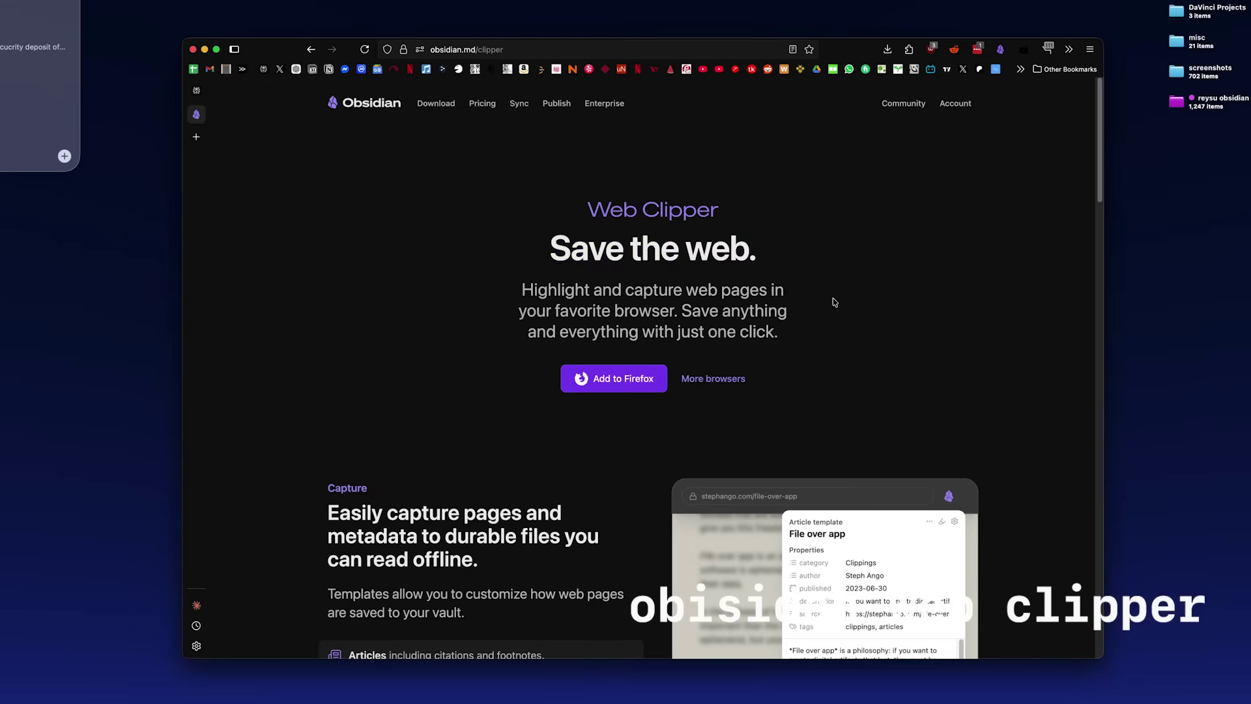
# Scroll the nav.al How to Get Rich article and preview its clip in Web Clipper
pyautogui.scroll(-6, 833, 306)
pyautogui.scroll(-20, 612, 410)
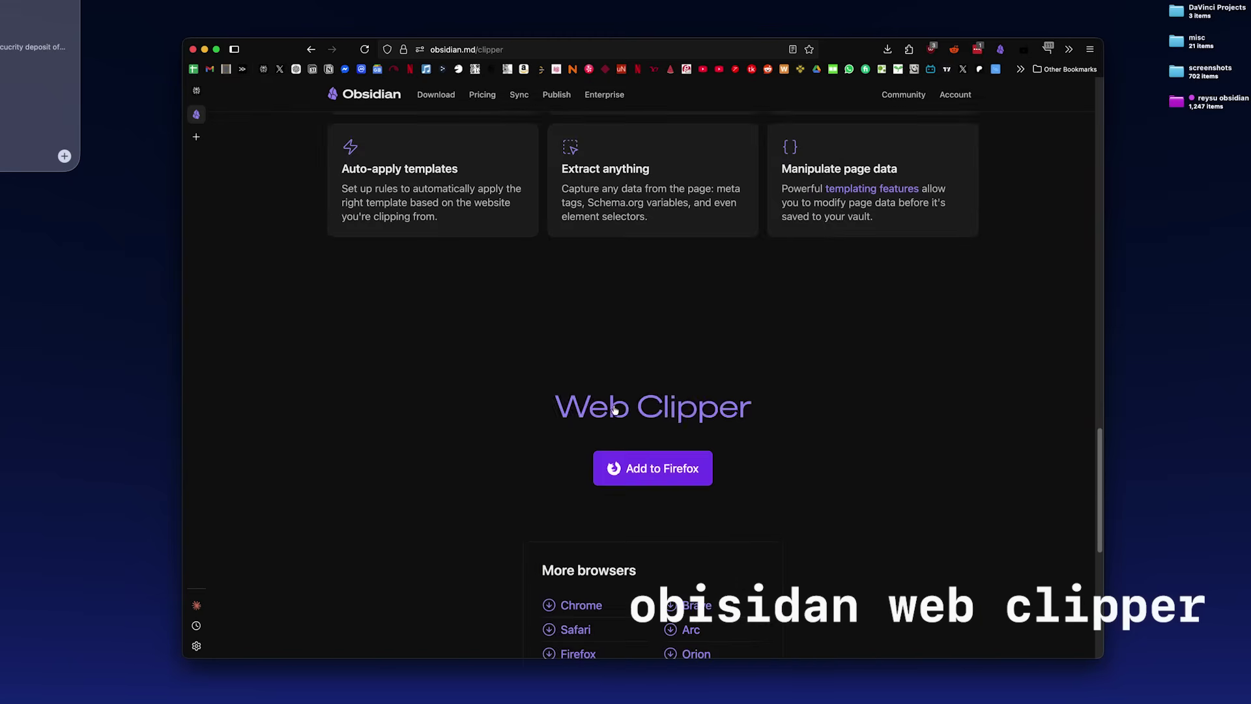
pyautogui.scroll(17, 701, 378)
pyautogui.scroll(15, 701, 378)
pyautogui.click(1000, 49)
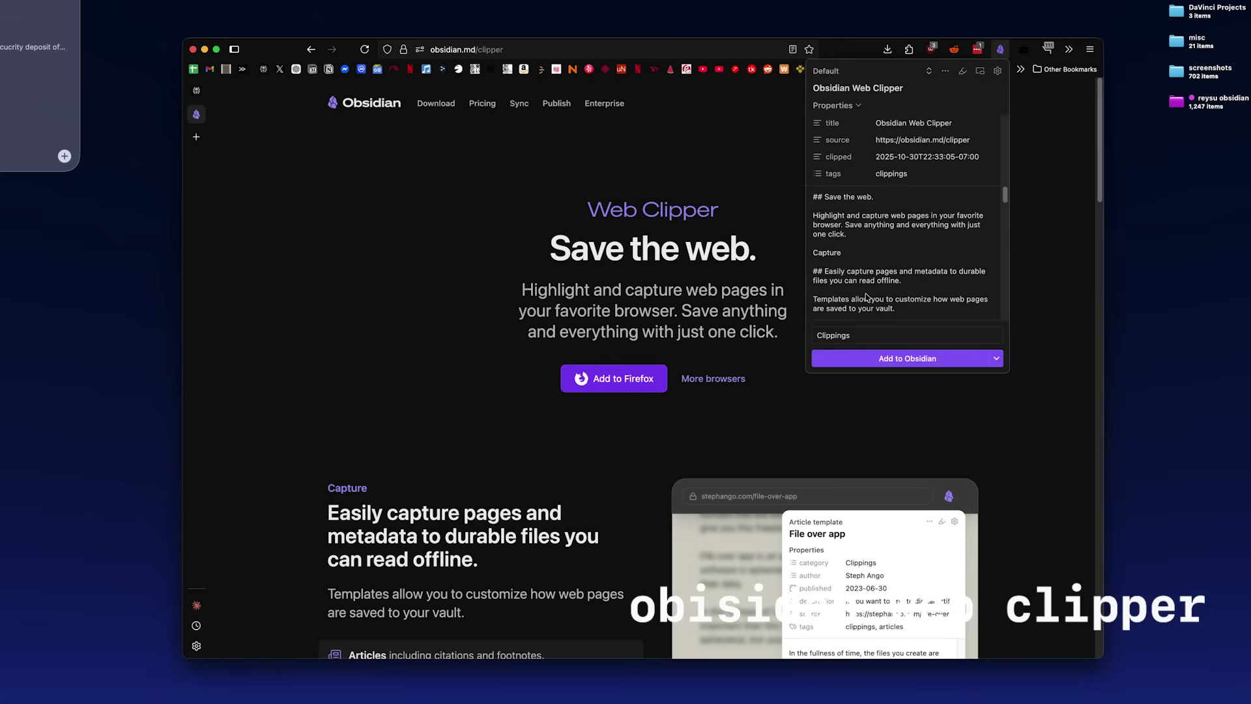
# Add the How to Get Rich article to Obsidian as a new note tagged clippings
pyautogui.scroll(-10, 940, 264)
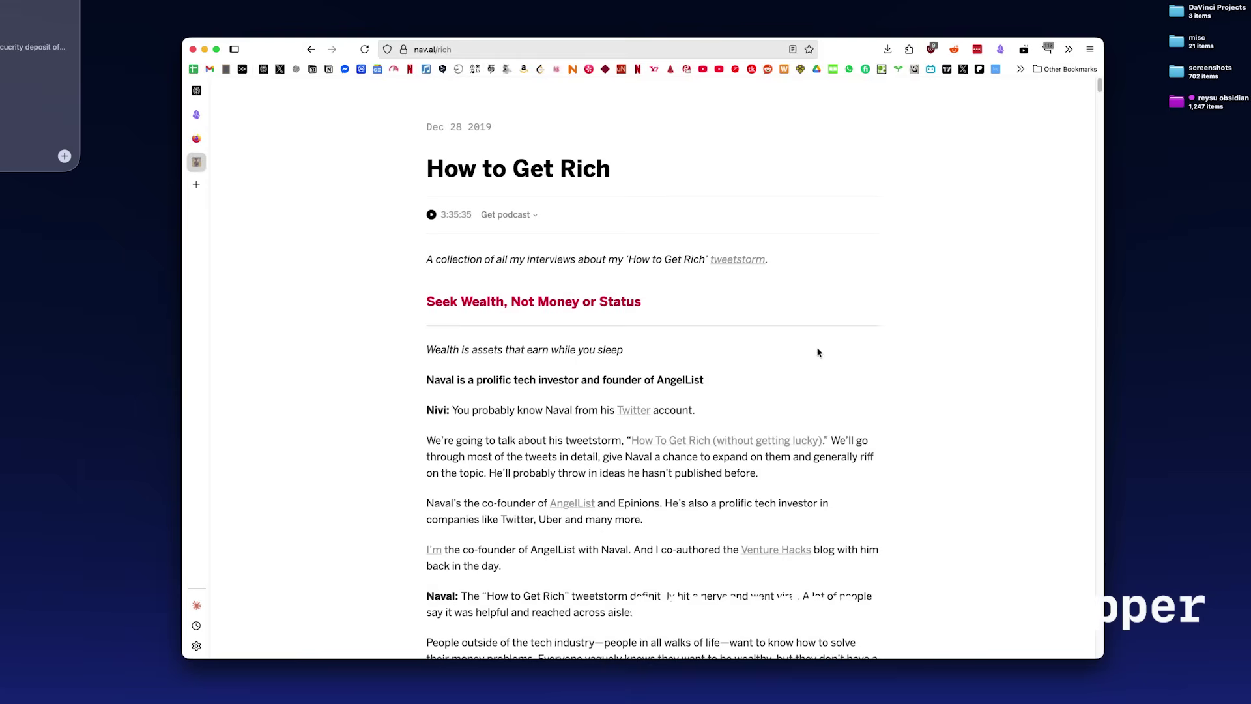
pyautogui.scroll(-20, 818, 351)
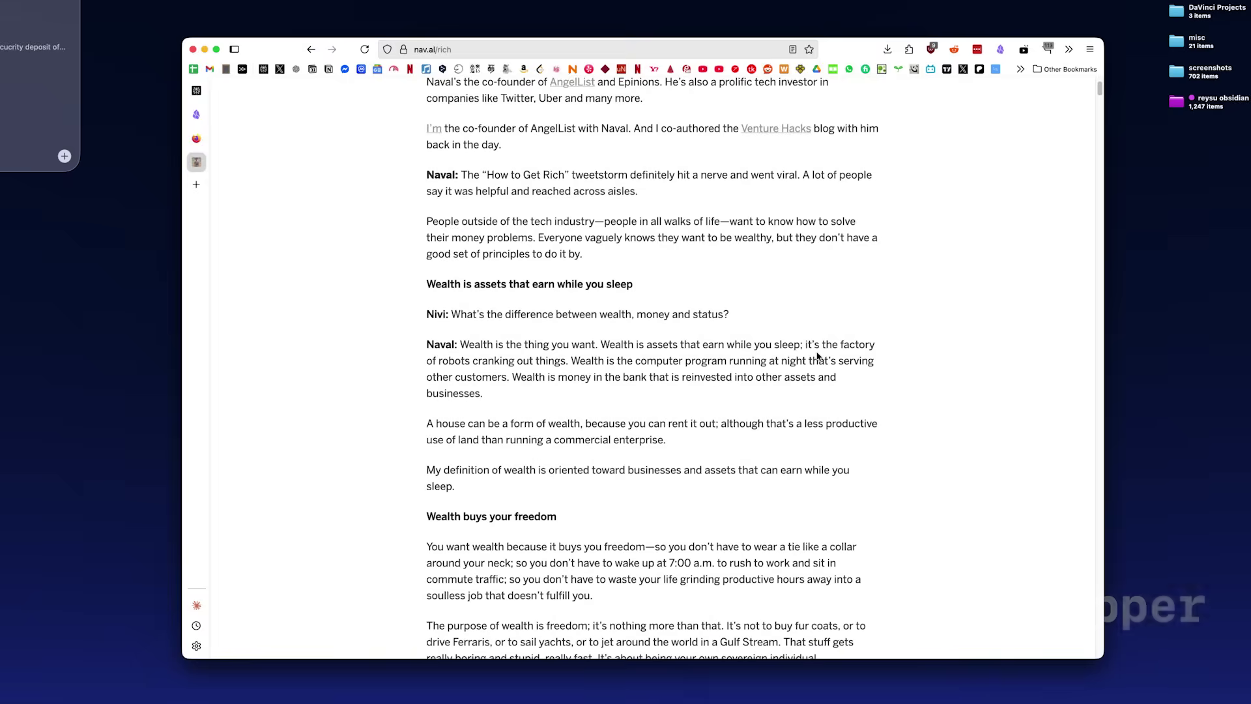
pyautogui.scroll(-2, 818, 356)
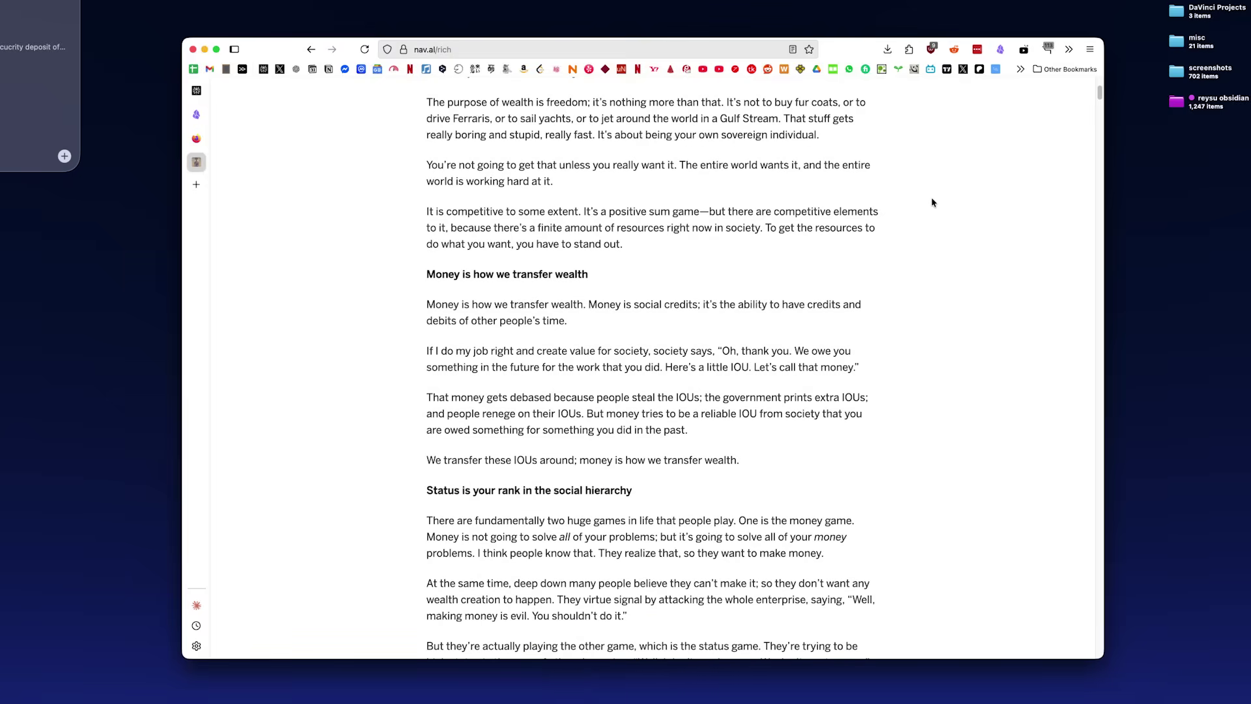
pyautogui.click(1009, 51)
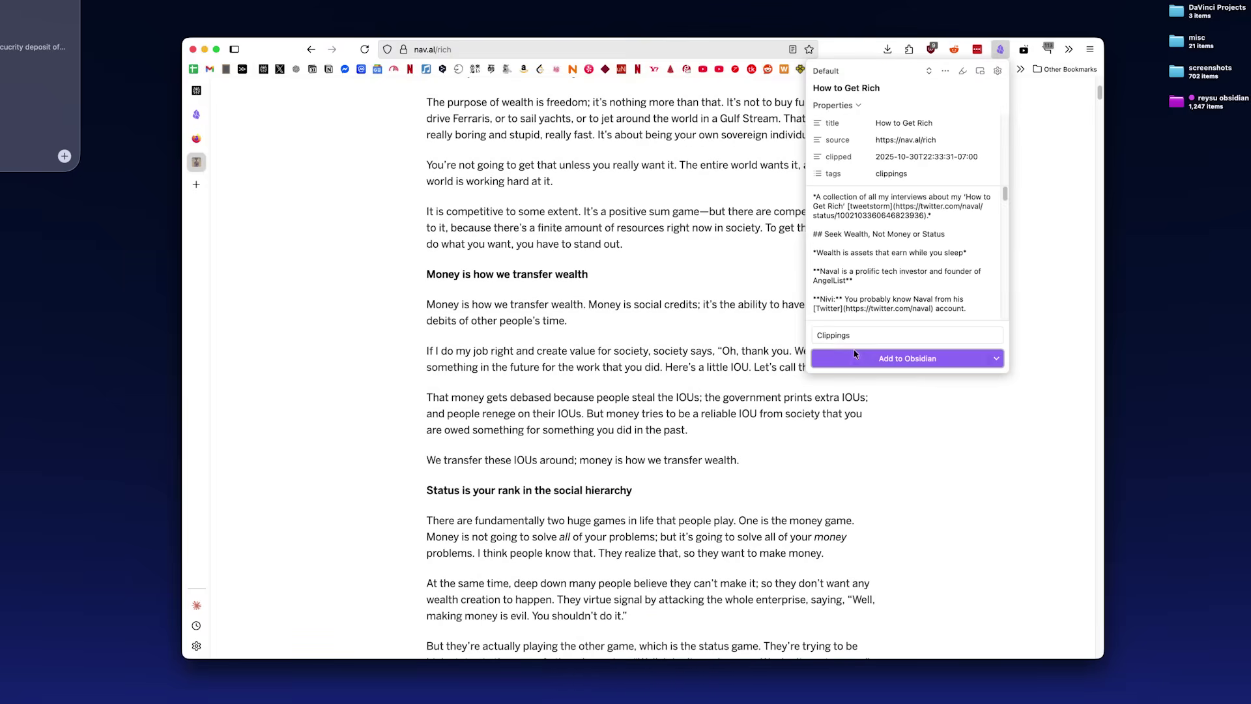
pyautogui.click(914, 370)
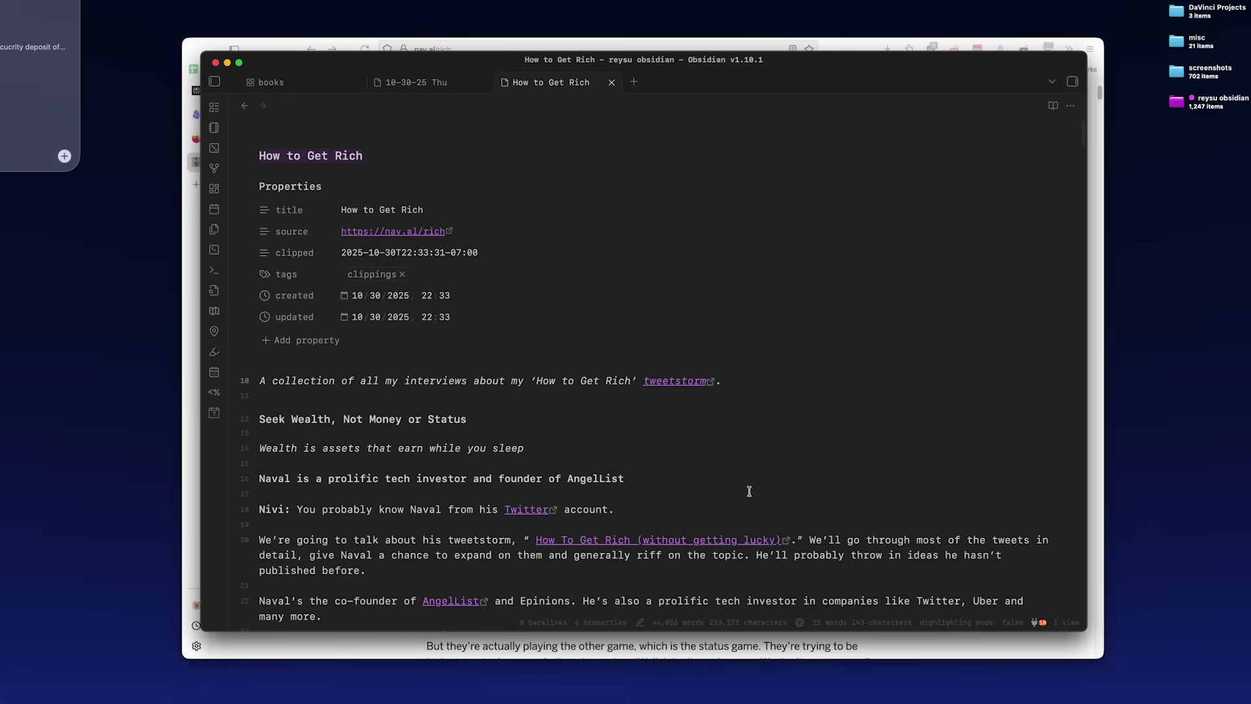
pyautogui.scroll(-15, 749, 492)
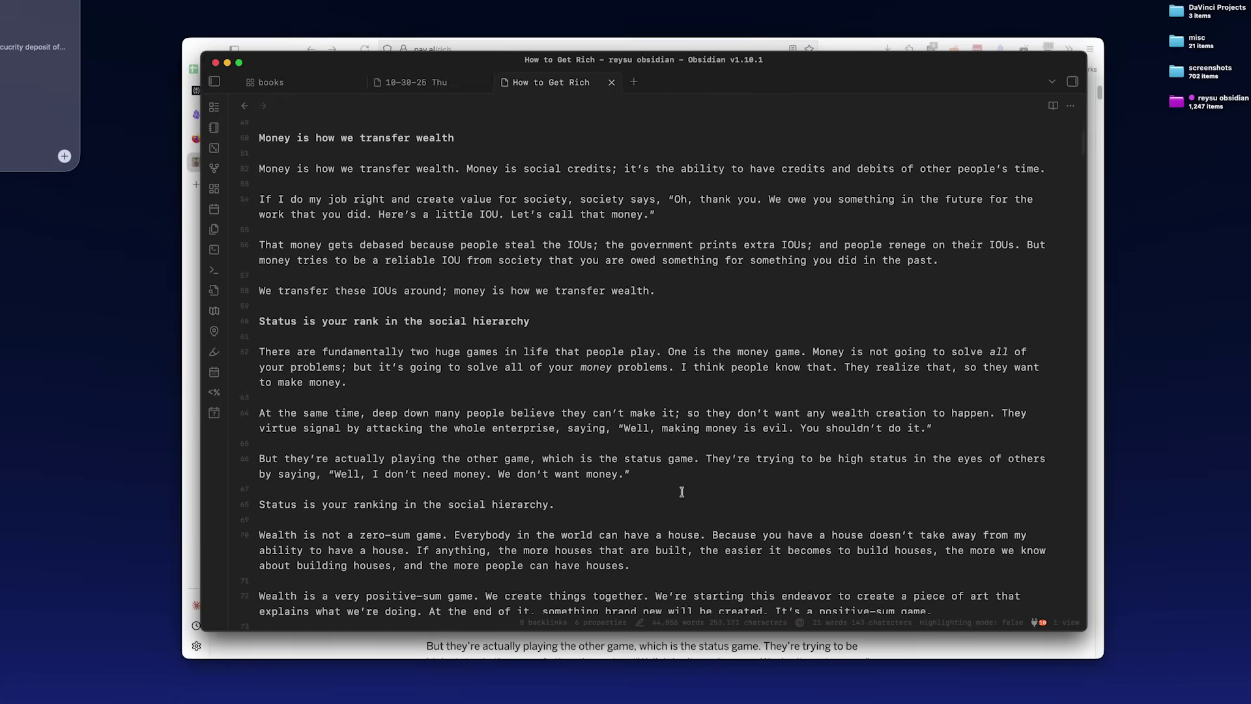
pyautogui.scroll(-8, 682, 491)
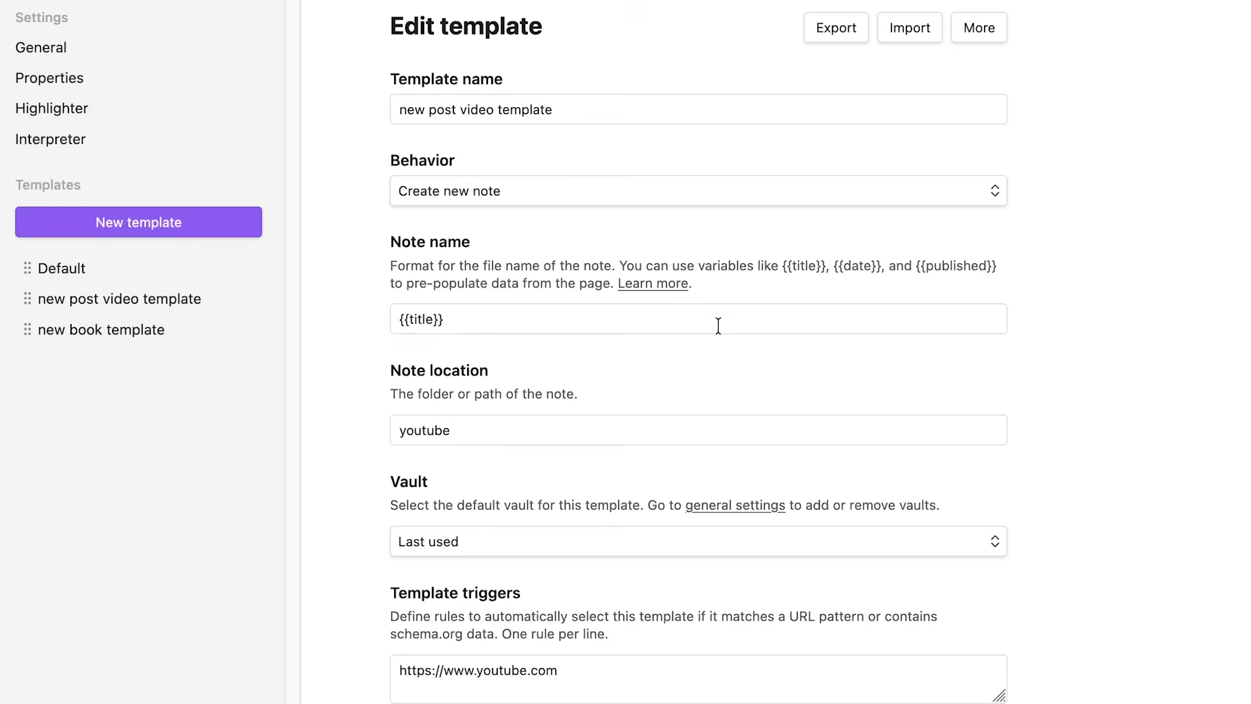
# Review the new post video template's settings in Web Clipper
pyautogui.scroll(-8, 701, 322)
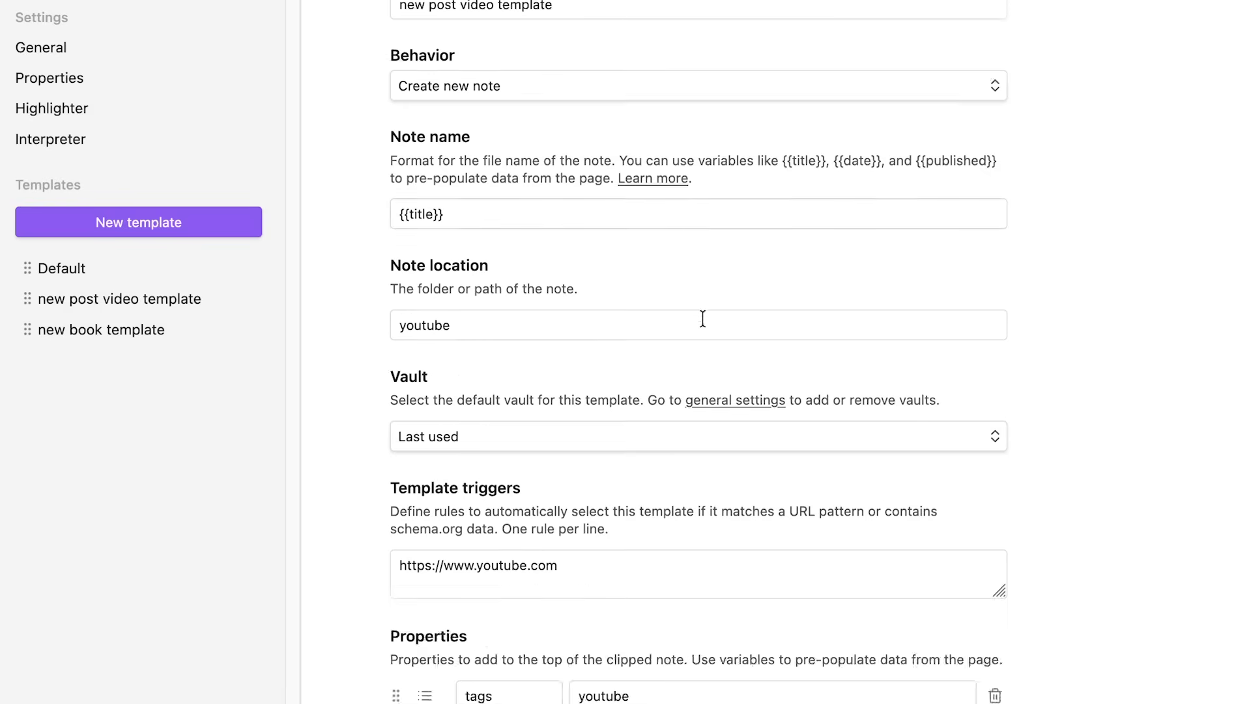
pyautogui.scroll(-2, 691, 521)
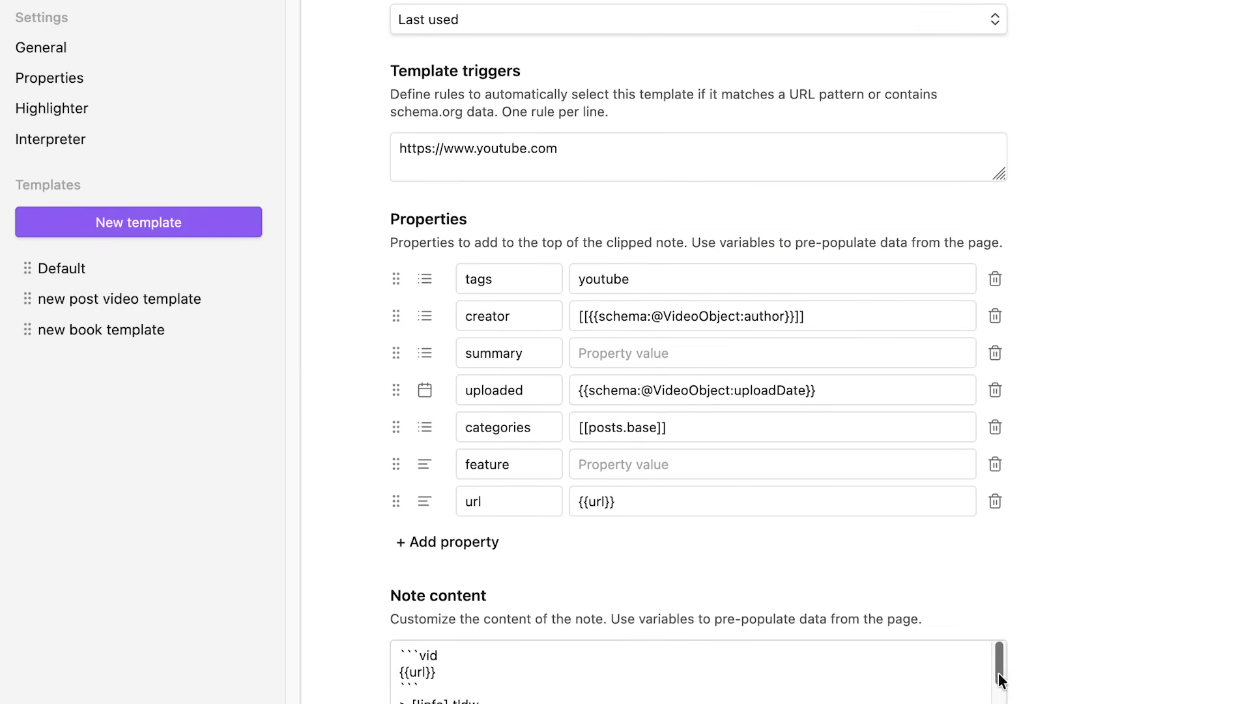
pyautogui.moveTo(998, 678); pyautogui.dragTo(999, 702)
pyautogui.scroll(-1, 699, 352)
pyautogui.scroll(10, 699, 352)
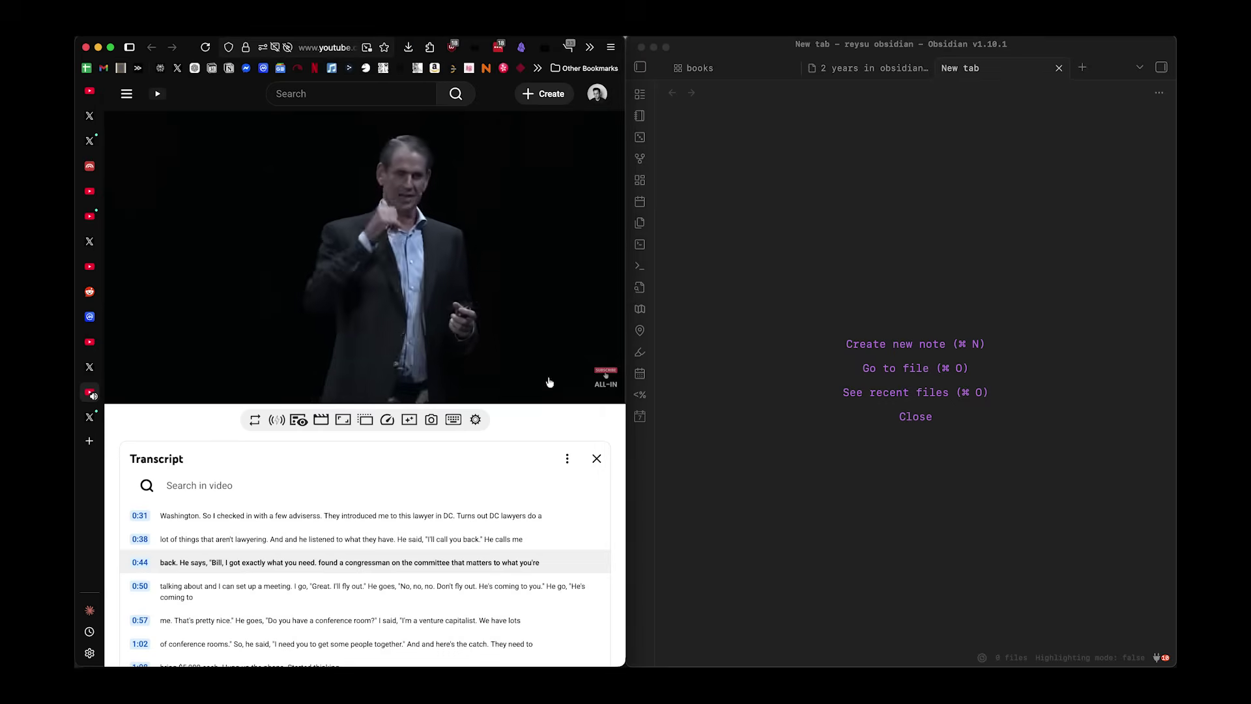
# Clip the All-In Summit YouTube talk into Obsidian as a new note with a tldw summary
pyautogui.press('super+shift+o')
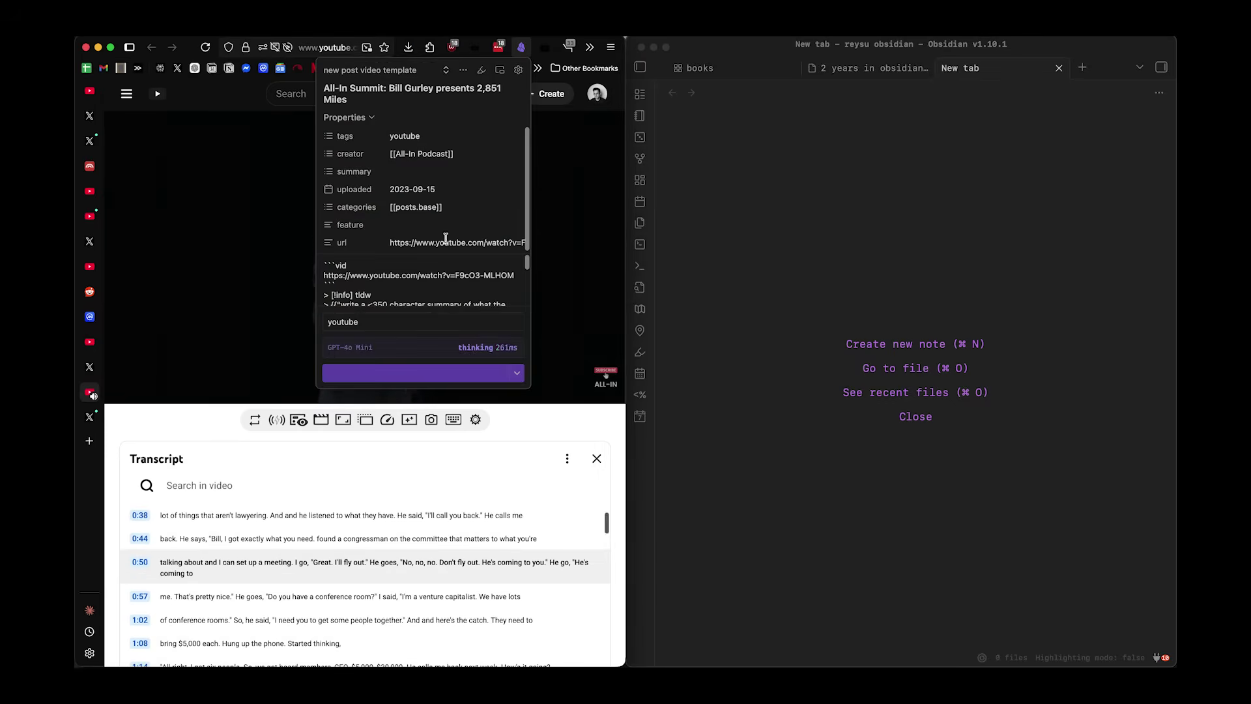
pyautogui.press('Return')
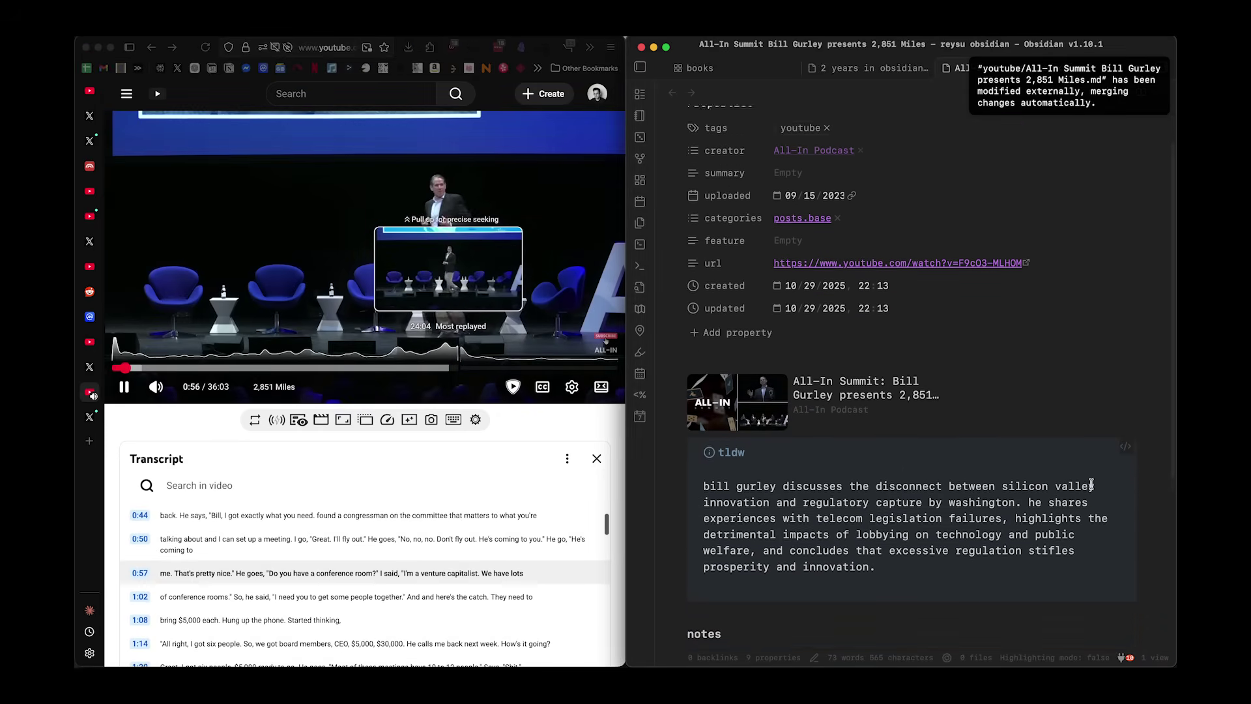
pyautogui.scroll(-2, 1090, 483)
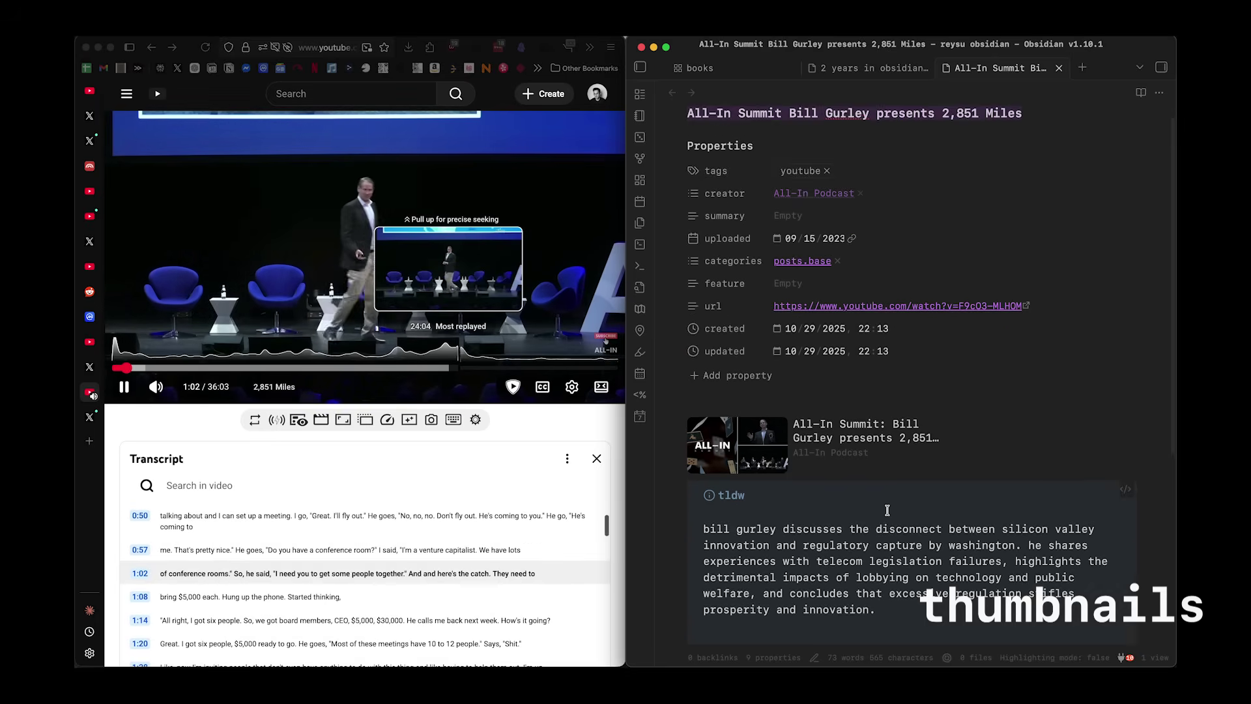
pyautogui.scroll(-5, 885, 508)
# Add a new line in the clipped note's empty notes section
pyautogui.click(878, 449)
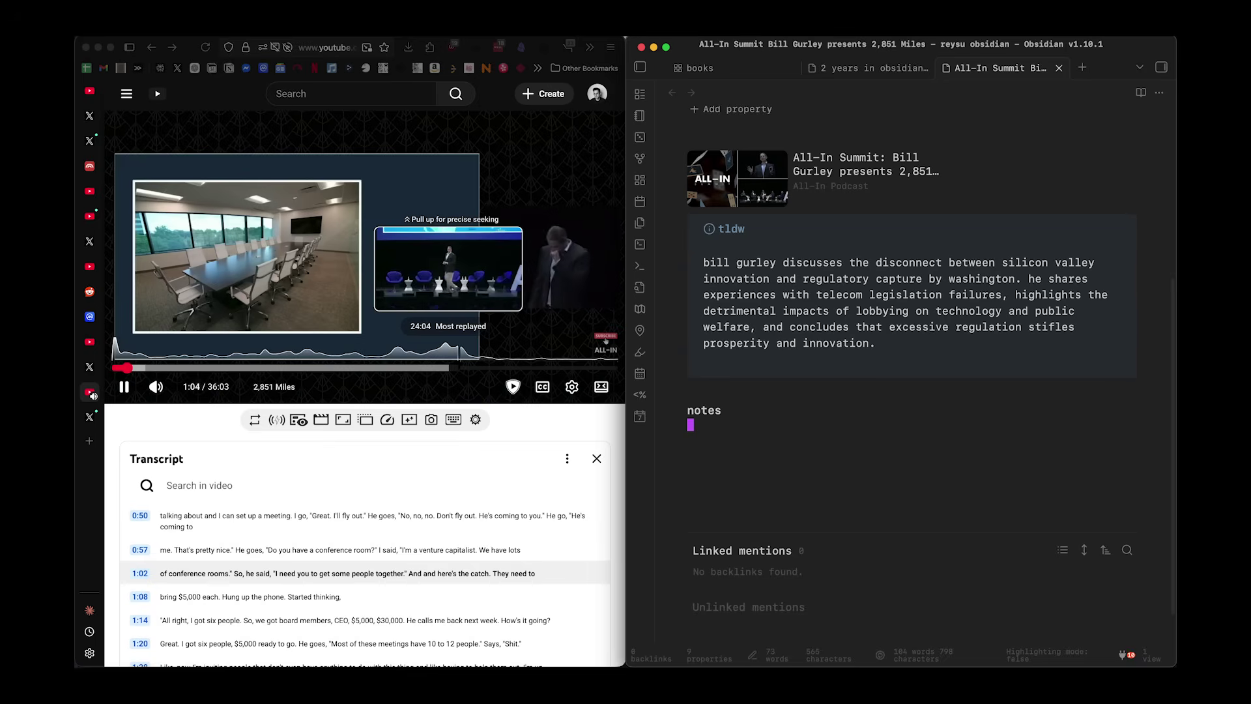
pyautogui.press('Return')
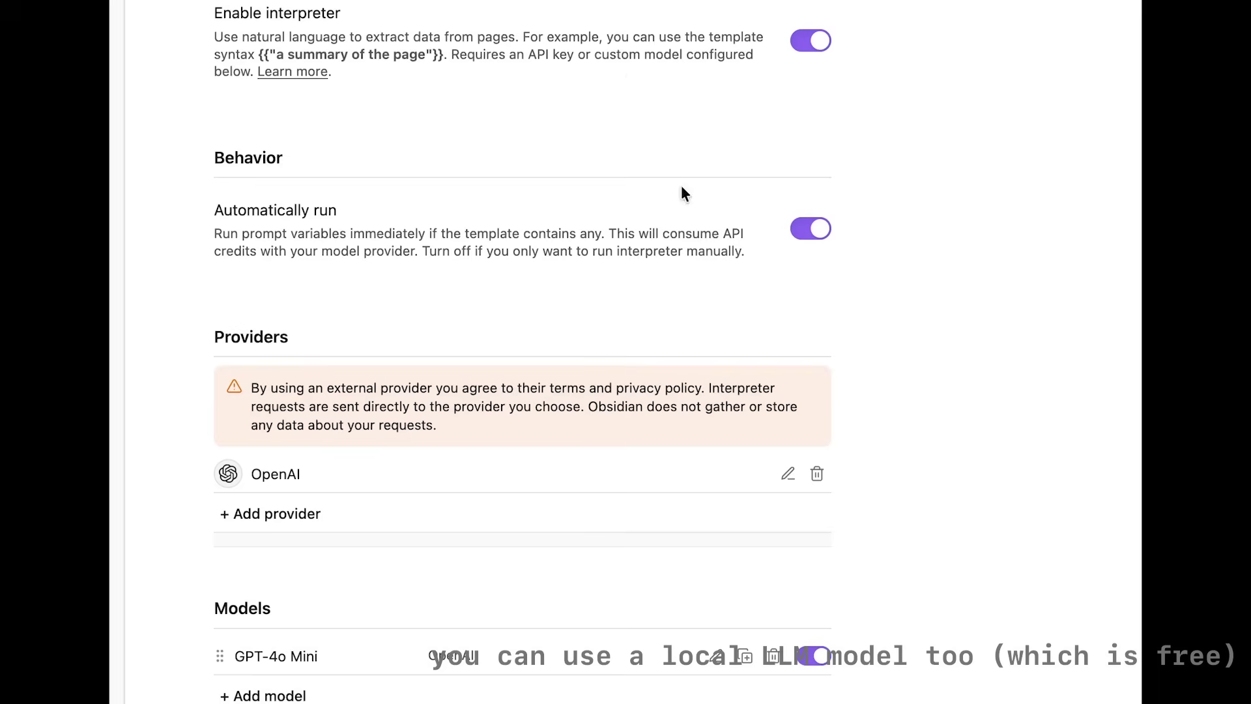
pyautogui.scroll(-3, 968, 319)
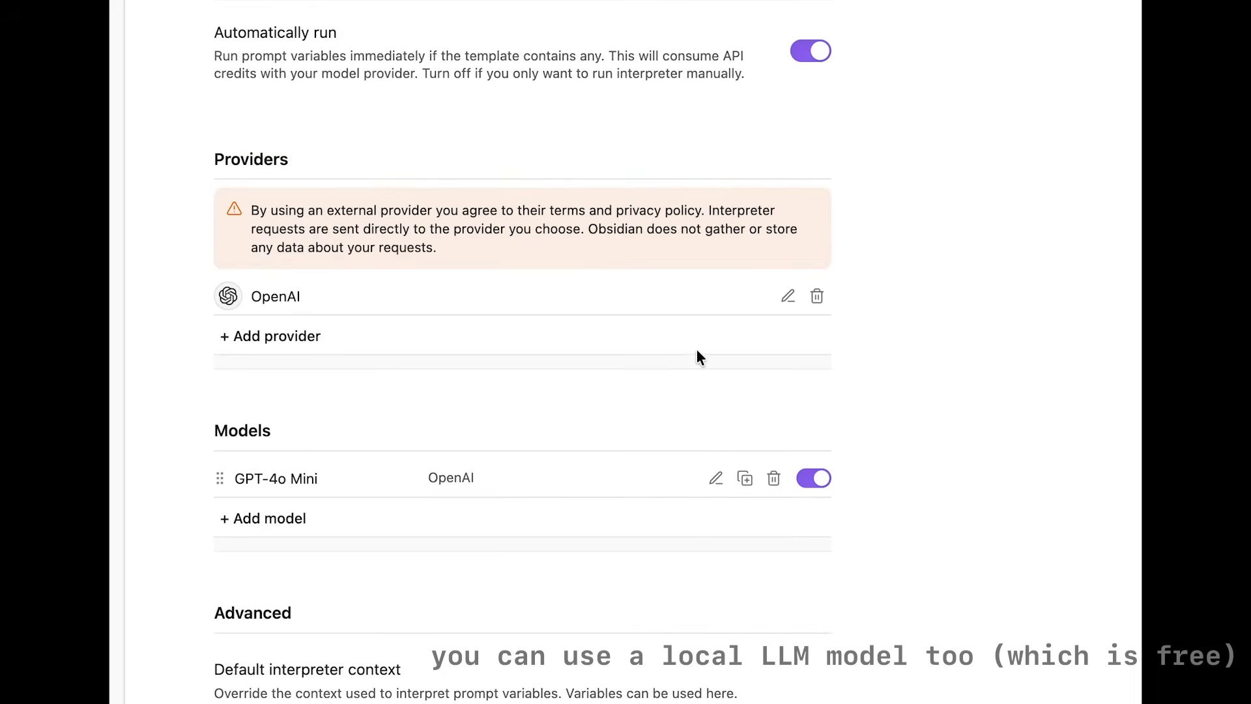
pyautogui.scroll(3, 802, 365)
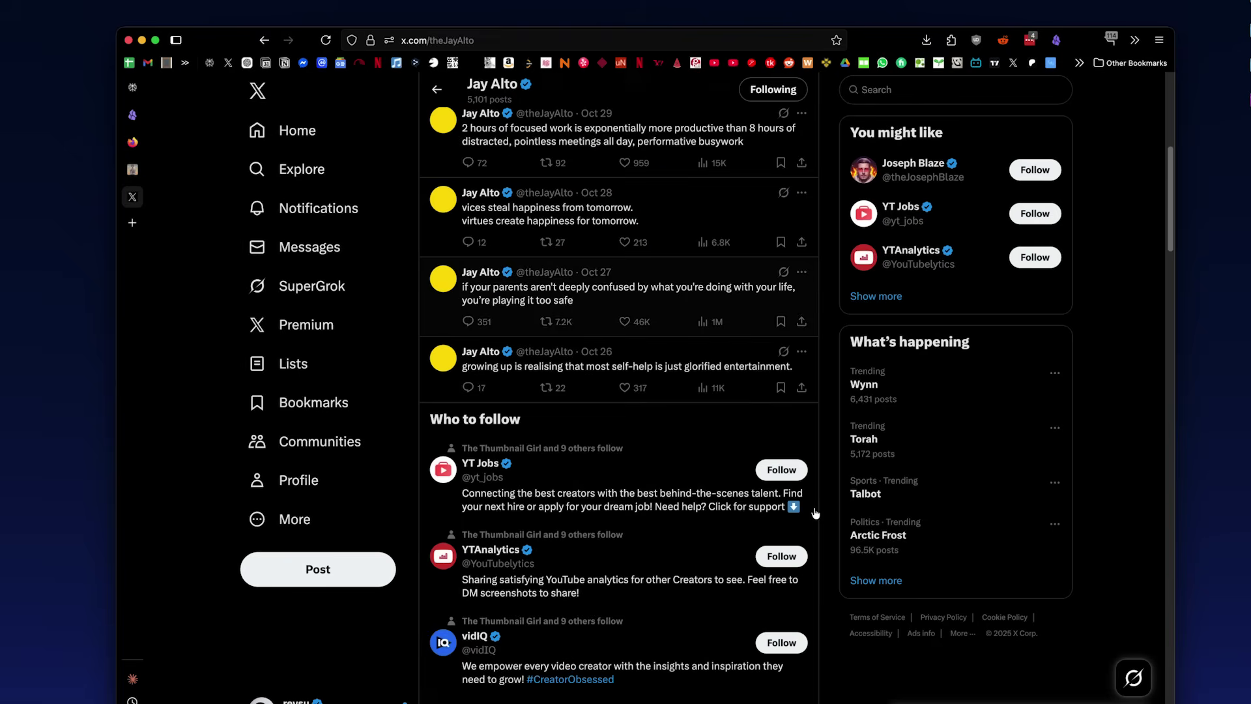
pyautogui.scroll(-10, 815, 512)
# Open the Flow book post on its own and search Goodreads for 'flow'
pyautogui.click(765, 398)
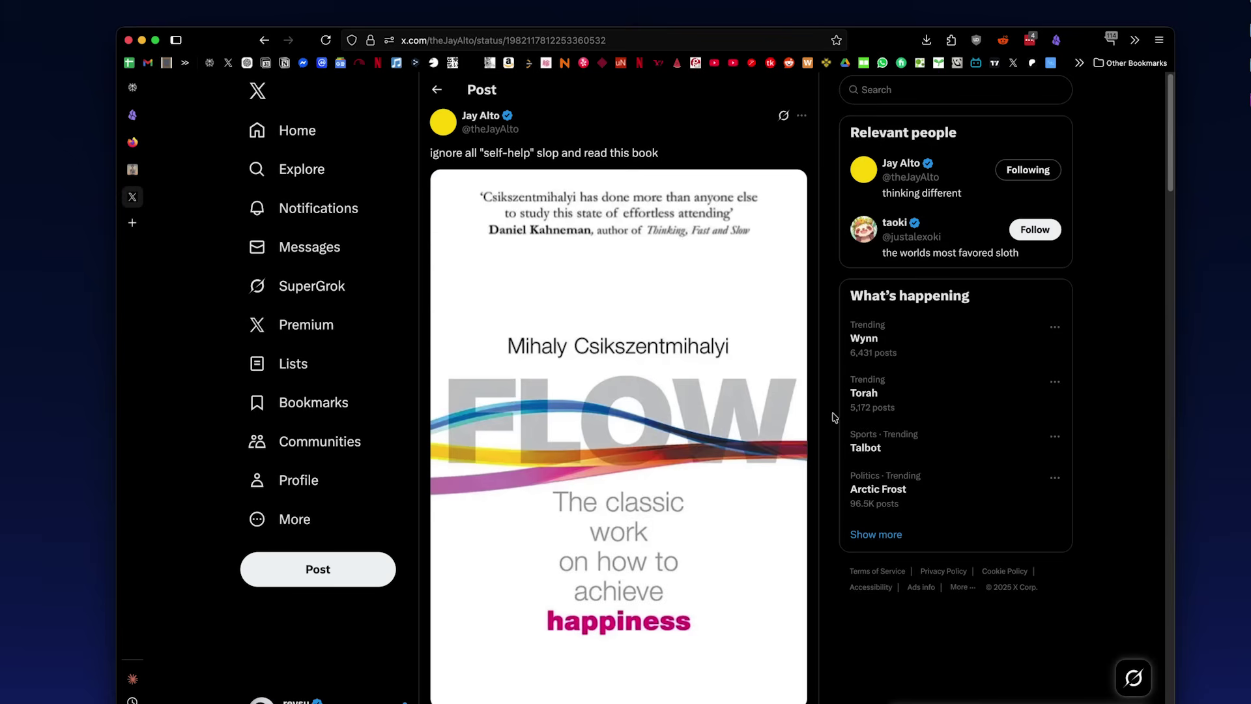
pyautogui.press('super+l')
pyautogui.write('@goodreads flow')
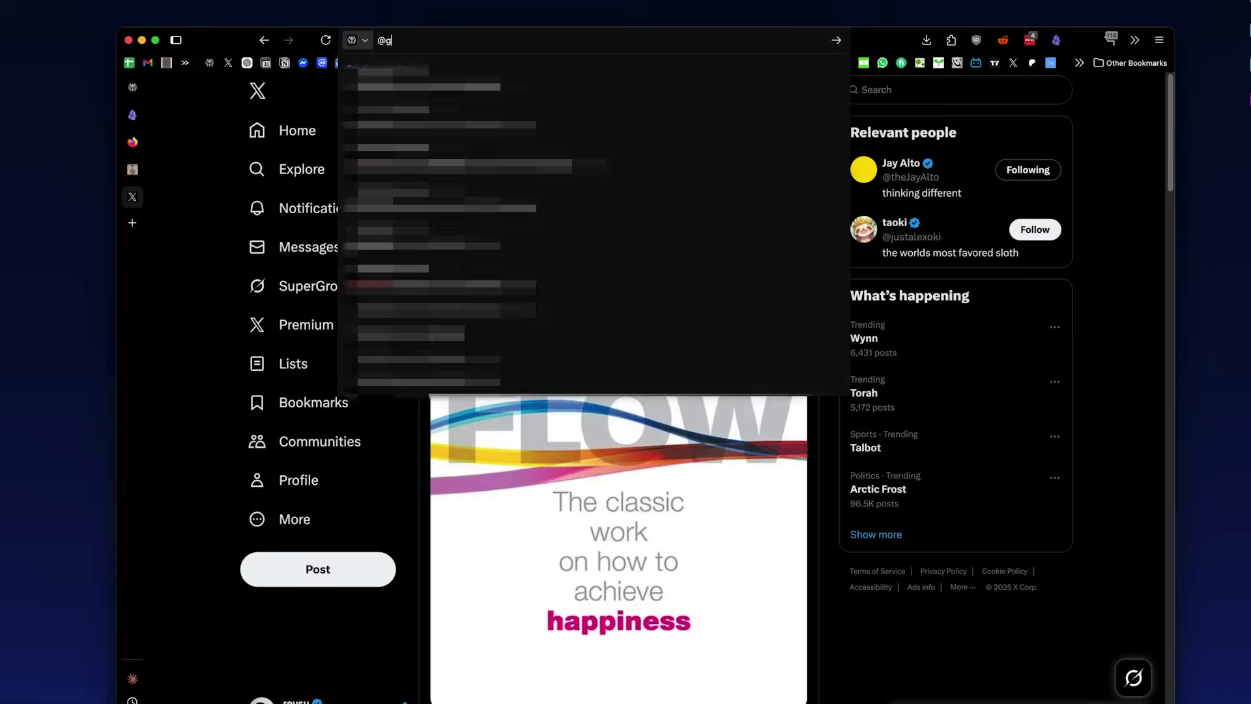
pyautogui.press('Return')
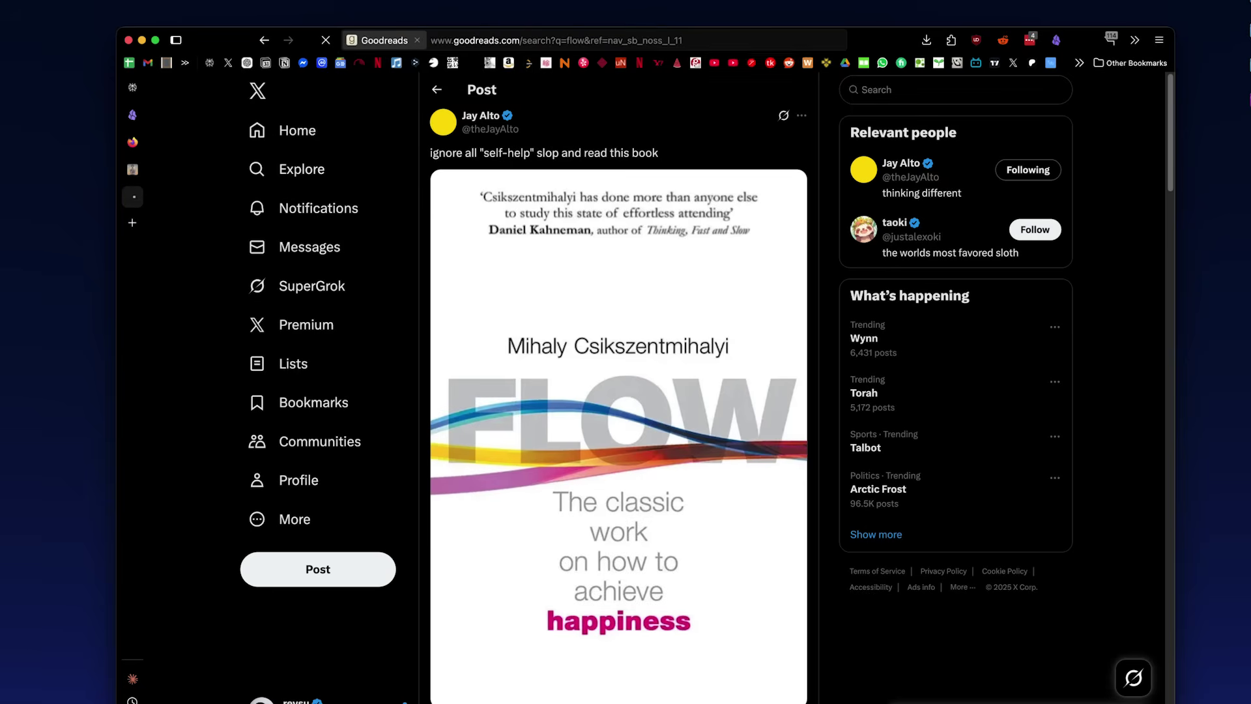
# Clip the Flow book page into the vault as a new note and scroll through it
pyautogui.hotkey('alt', 'shift', 'o')
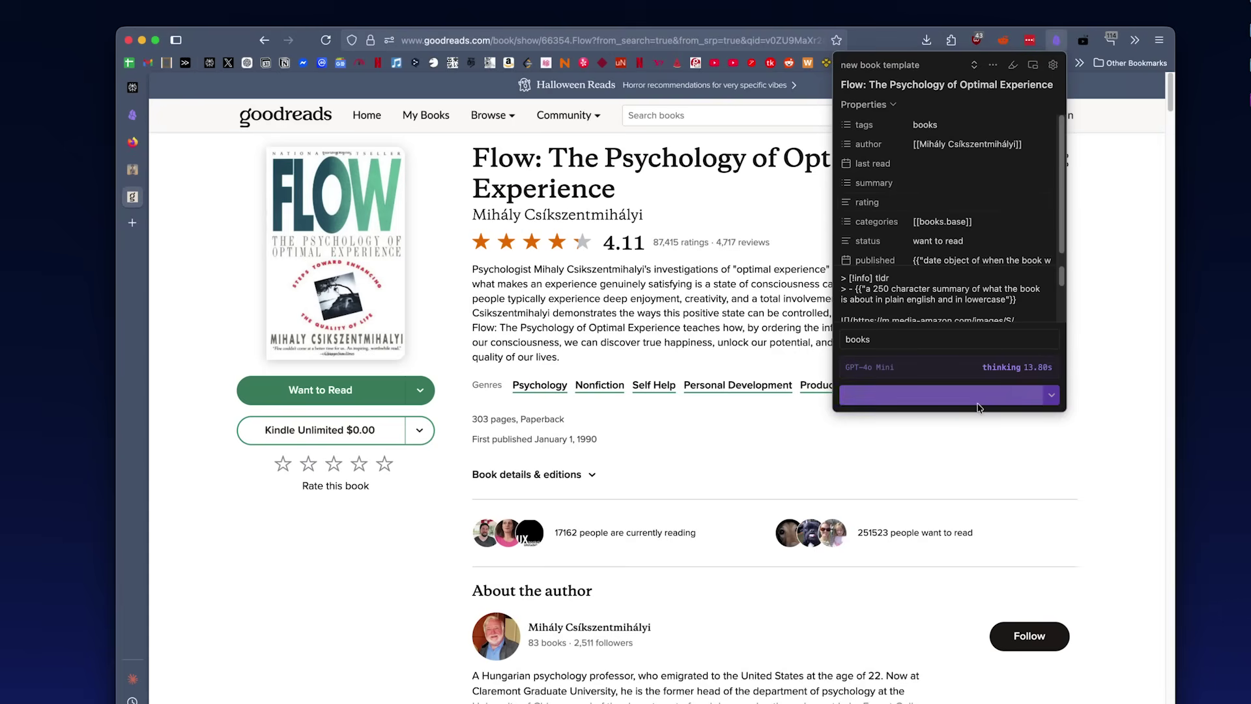
pyautogui.click(976, 404)
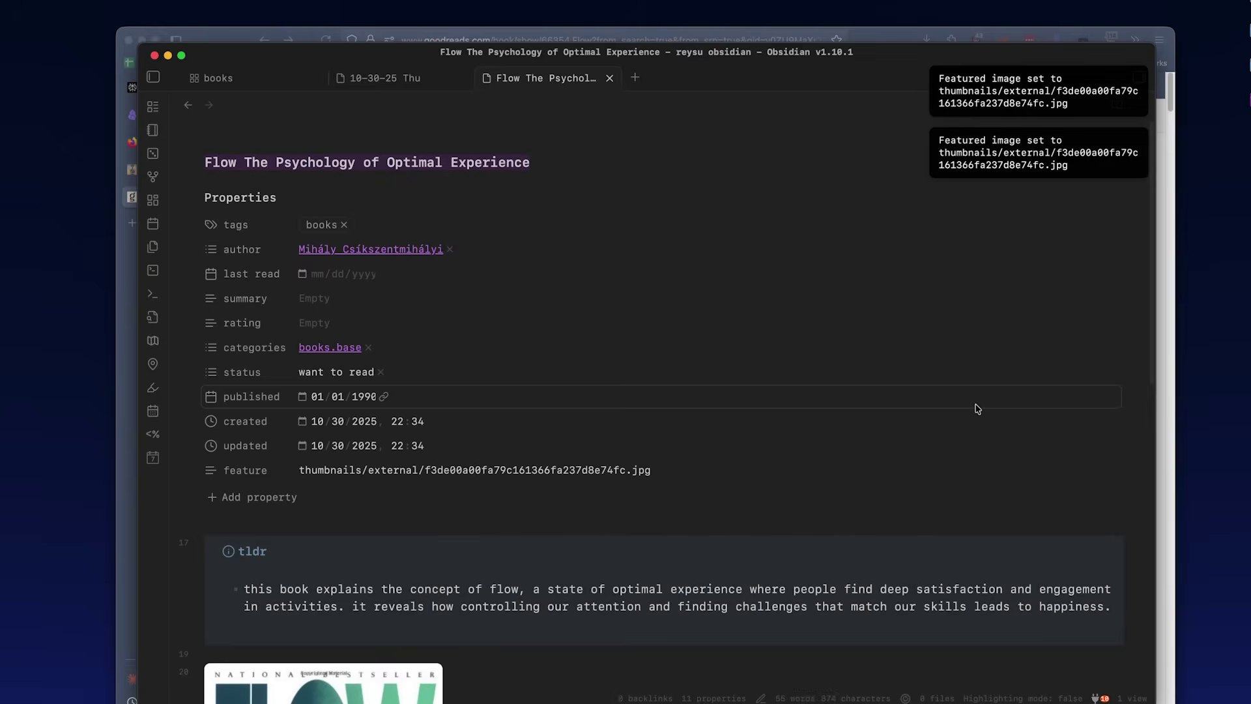
pyautogui.scroll(-6, 977, 408)
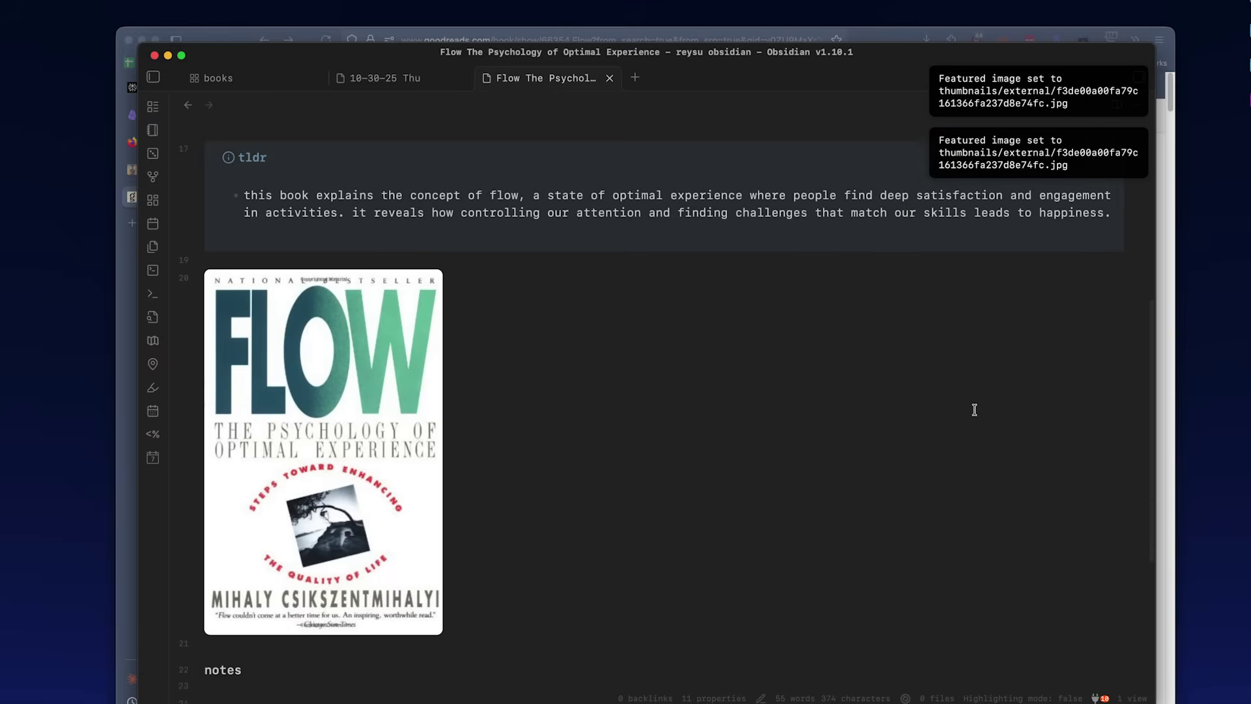
pyautogui.scroll(-3, 974, 409)
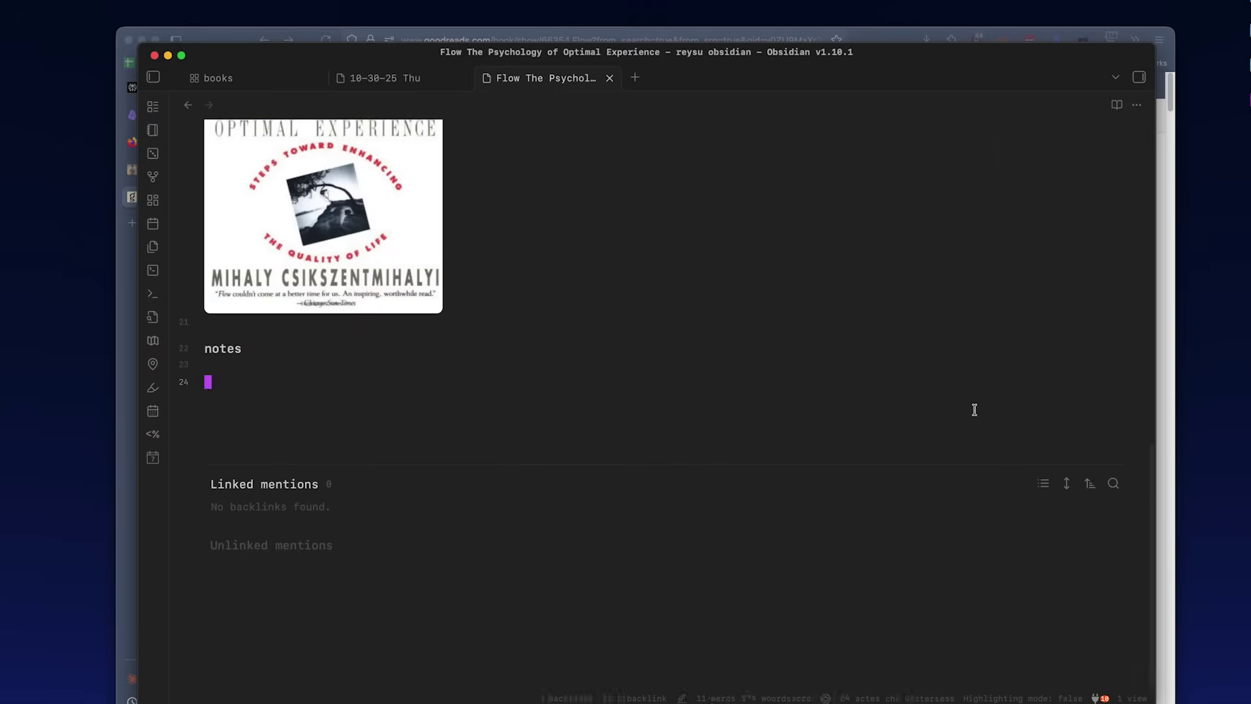
pyautogui.press('super+alt+Left')
# Scroll the books gallery card grid to find the new Flow cover
pyautogui.scroll(-7, 710, 478)
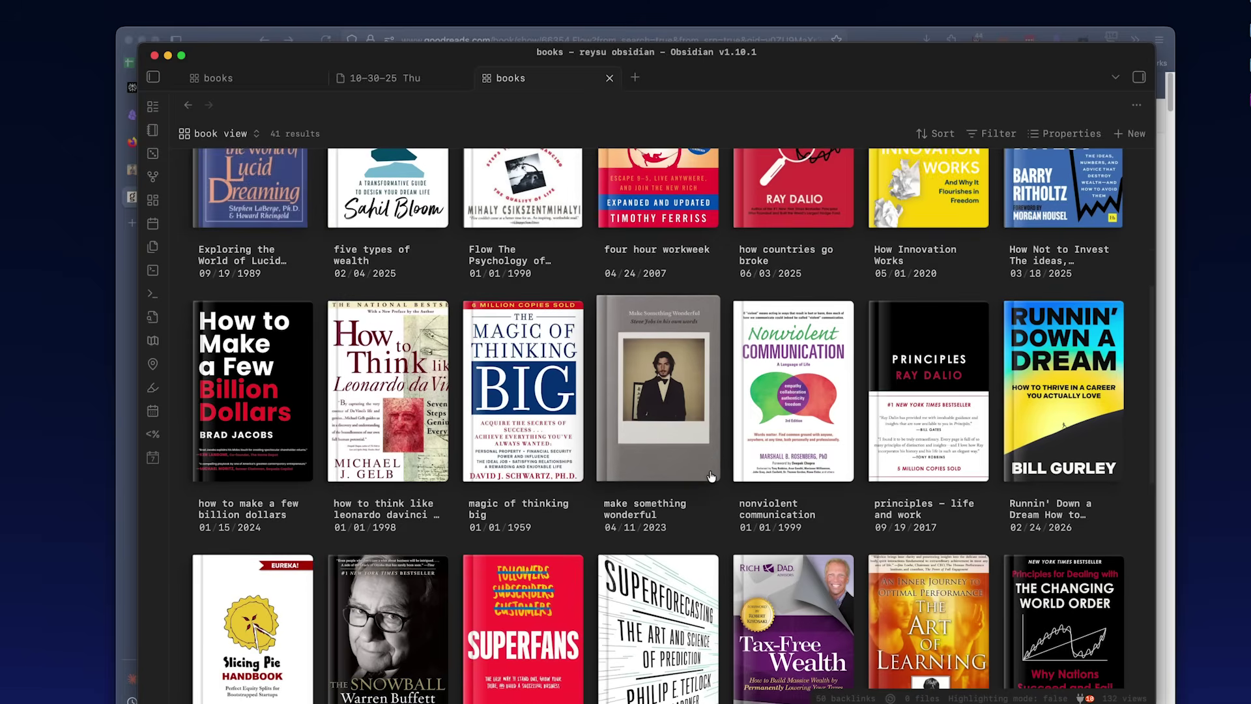
pyautogui.scroll(6, 705, 504)
pyautogui.scroll(-2, 703, 504)
pyautogui.scroll(3, 706, 489)
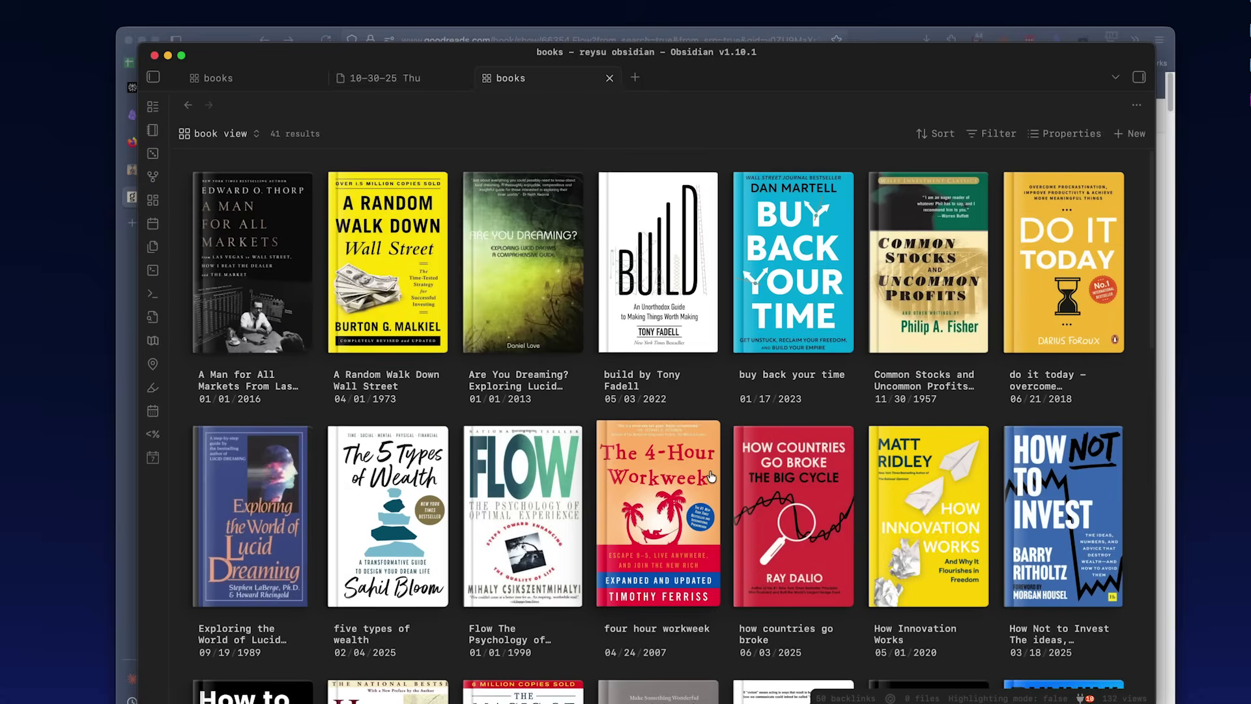
pyautogui.scroll(-6, 711, 476)
pyautogui.scroll(-2, 710, 476)
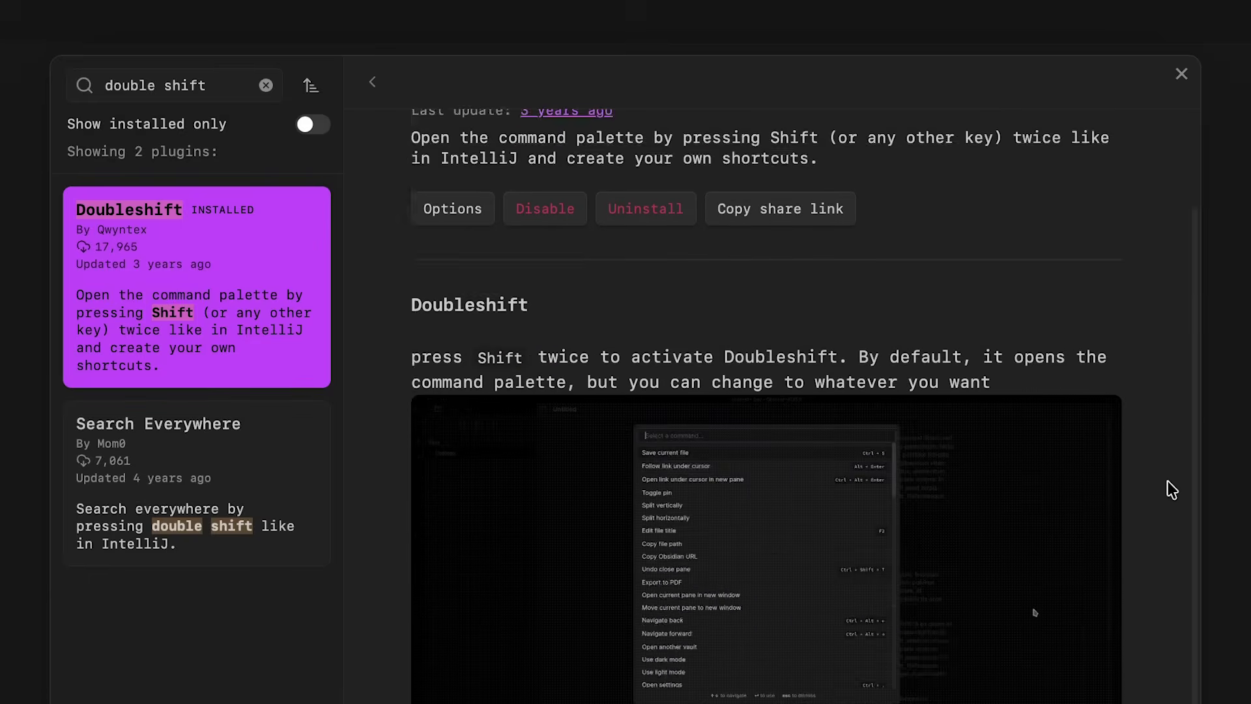
pyautogui.scroll(-2, 1168, 481)
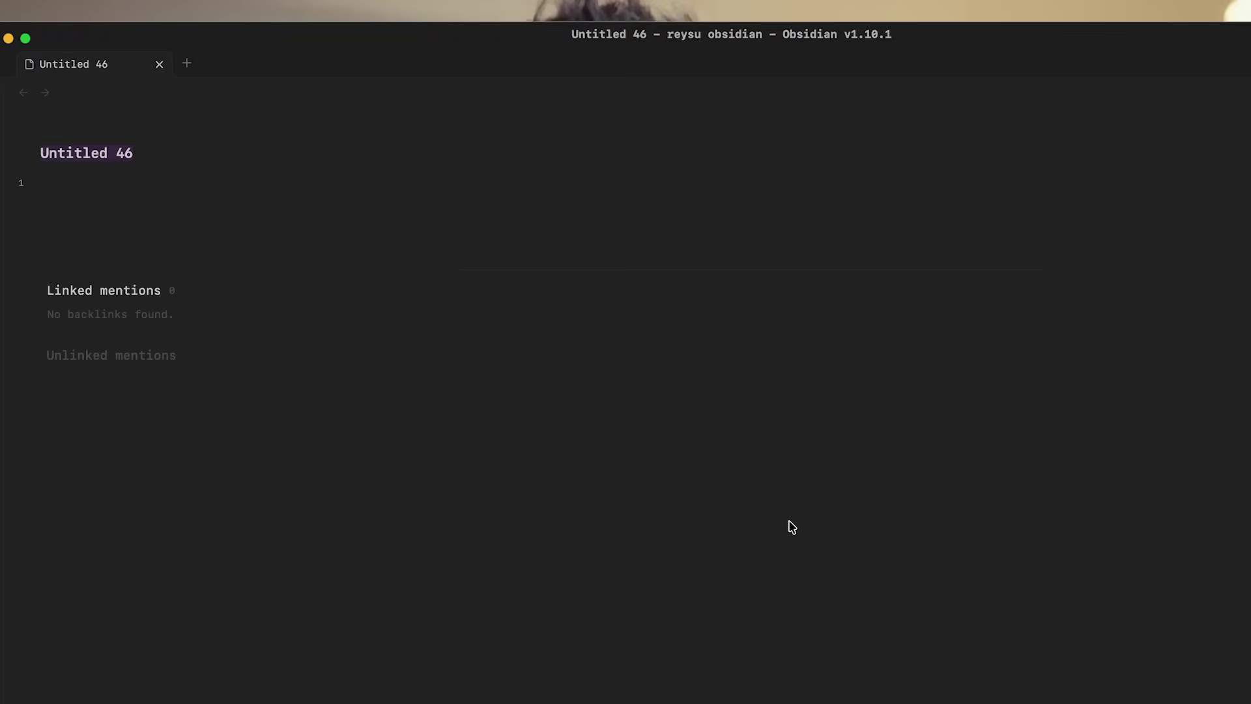
# Open the 'like button' note by searching 'like' in the Doubleshift quick switcher
pyautogui.press('shift')
pyautogui.press('shift')
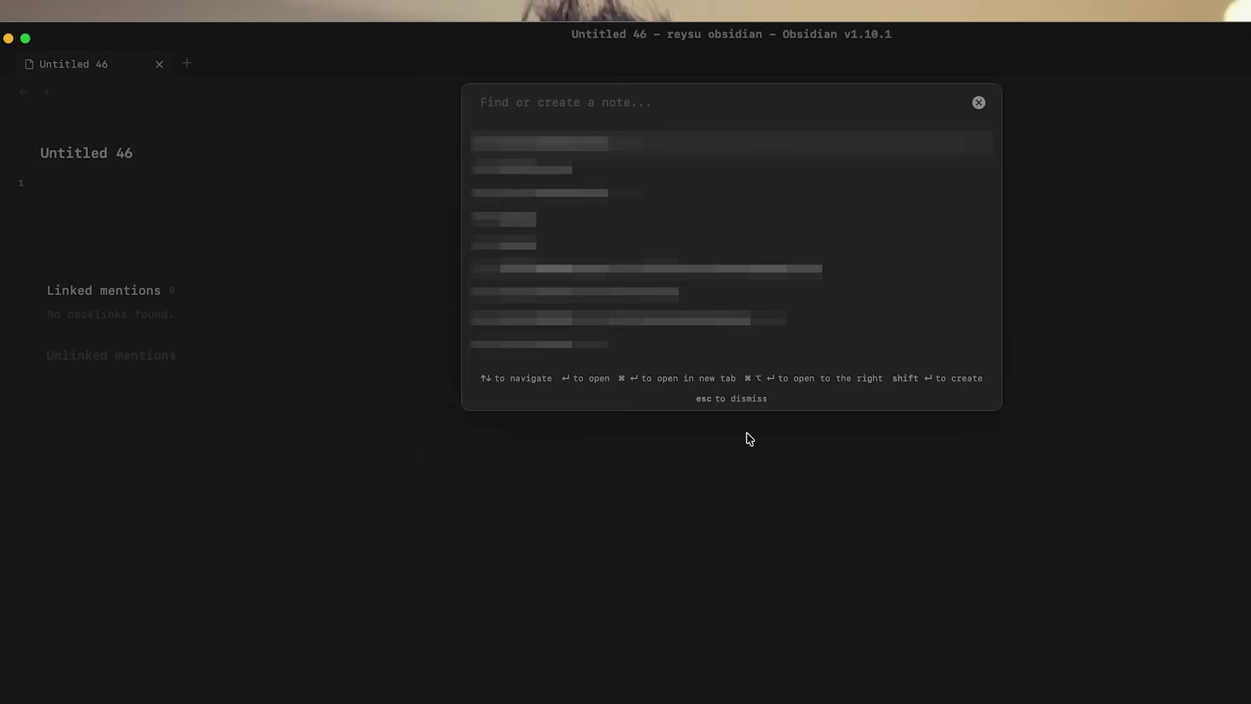
pyautogui.write('like')
pyautogui.press('Return')
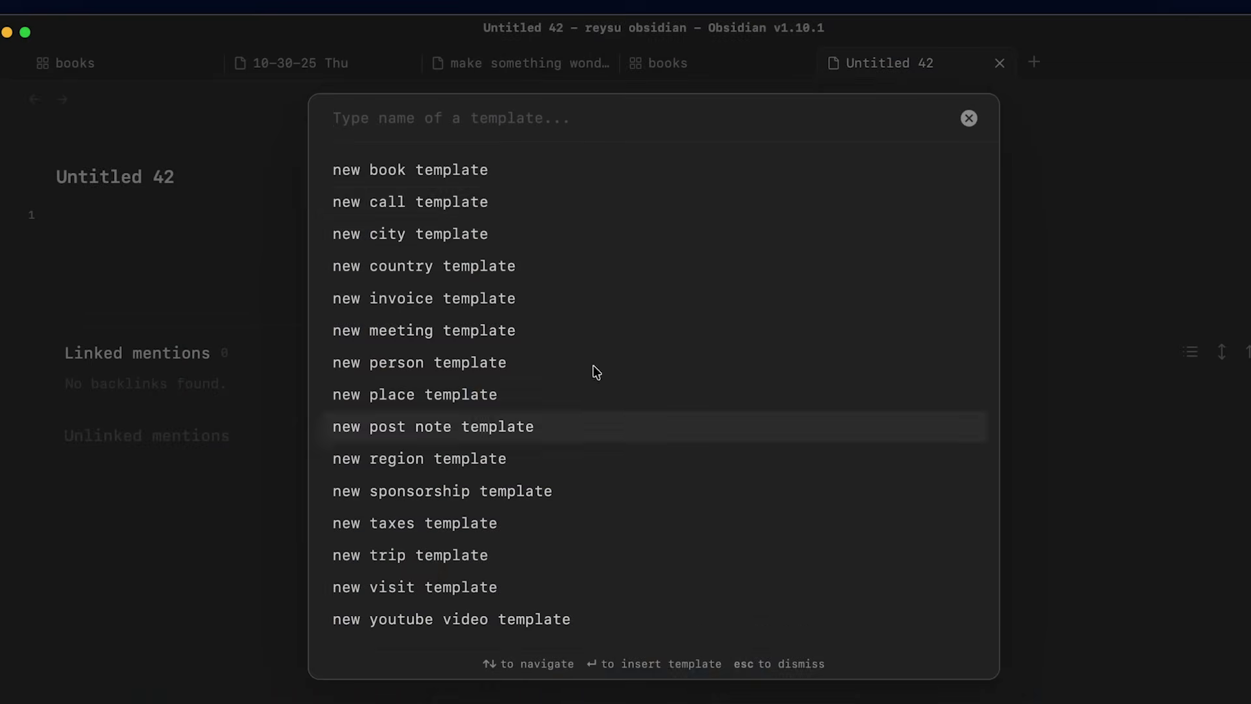
# Insert the meeting template and retitle the note '10-30-25 pied pi…'
pyautogui.click(514, 331)
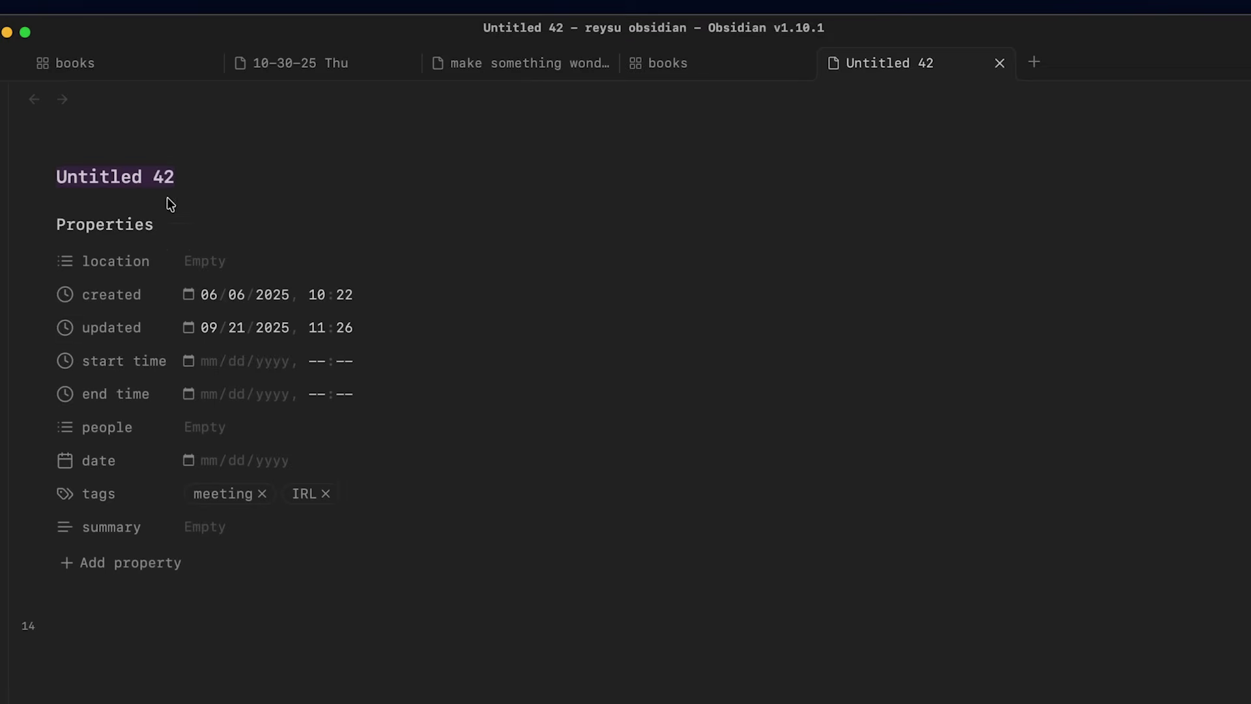
pyautogui.click(131, 196)
pyautogui.tripleClick(148, 176)
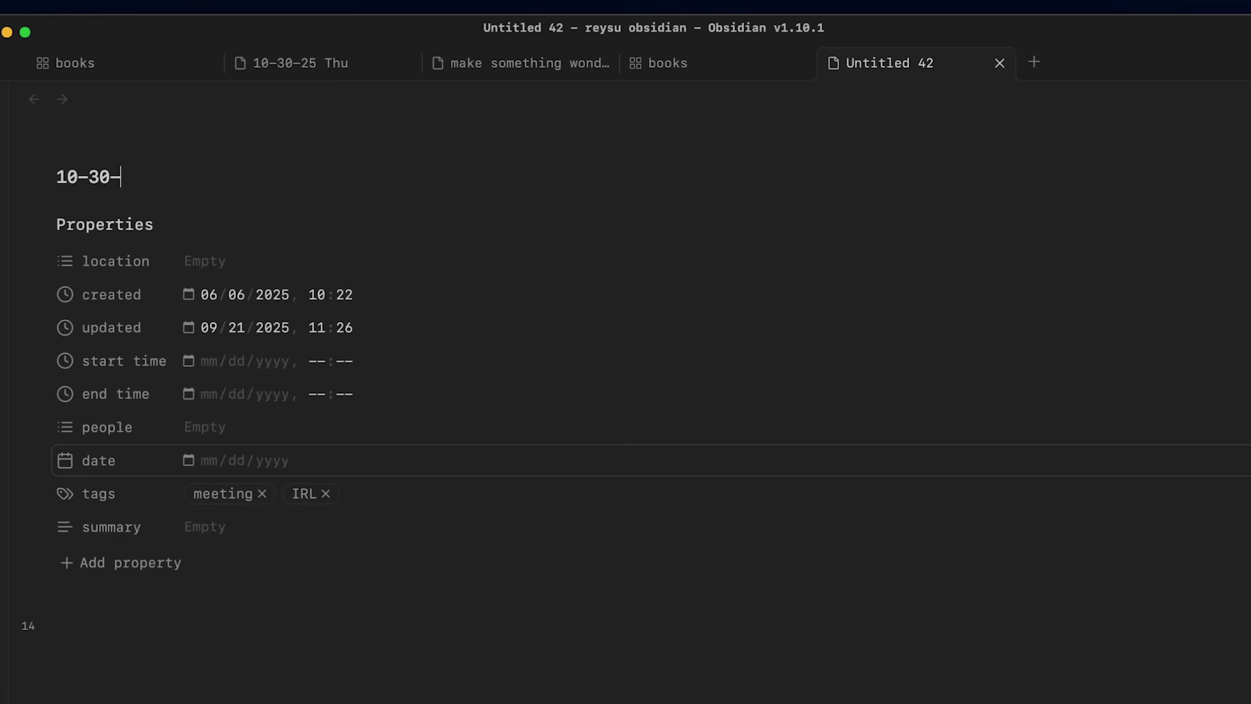
pyautogui.write('10-30-25 pied piper meeting')
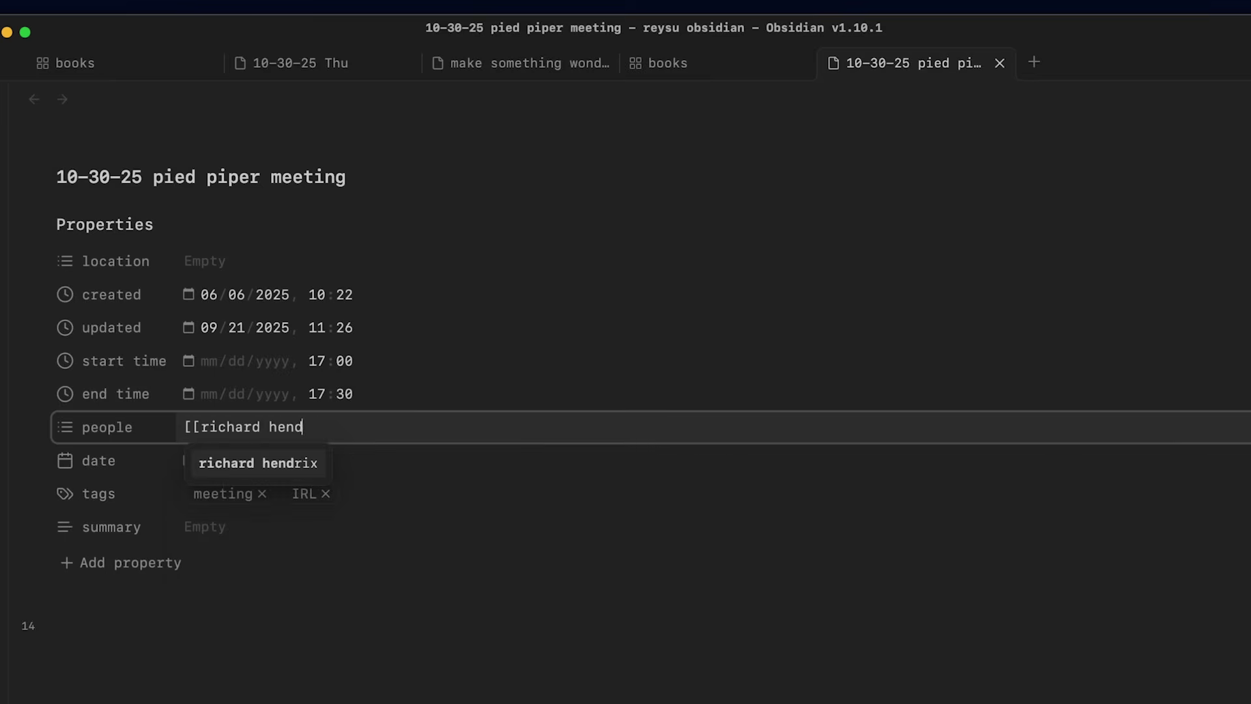
# Add the attendee to the people property and open their person note
pyautogui.press('Return')
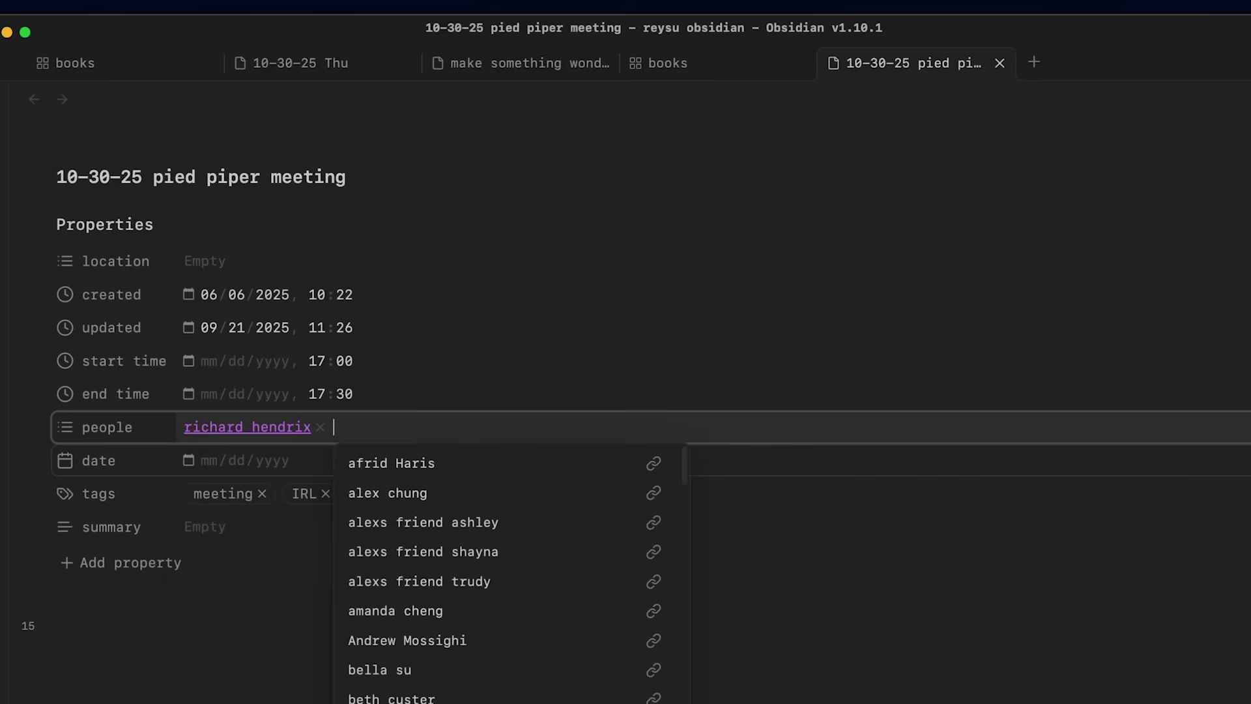
pyautogui.click(257, 615)
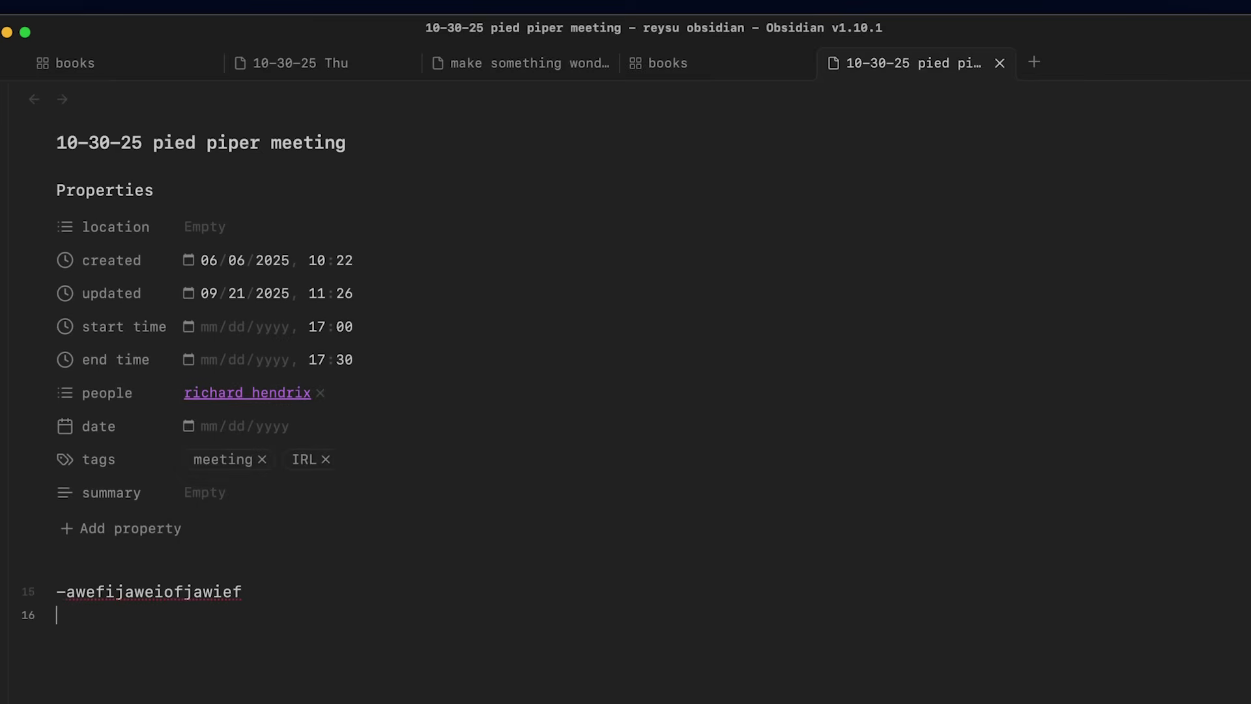
pyautogui.click(233, 393)
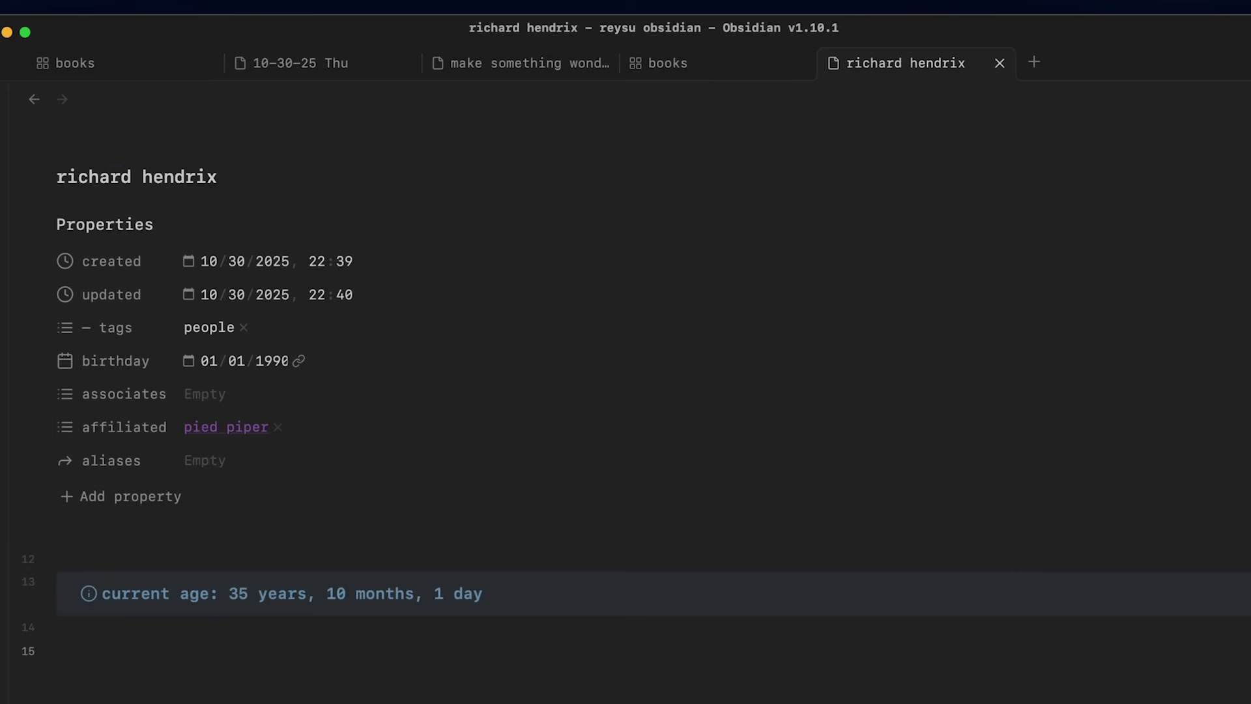
# Link the meeting with '[mee', then view another person's note and its mentions table
pyautogui.write('[mee')
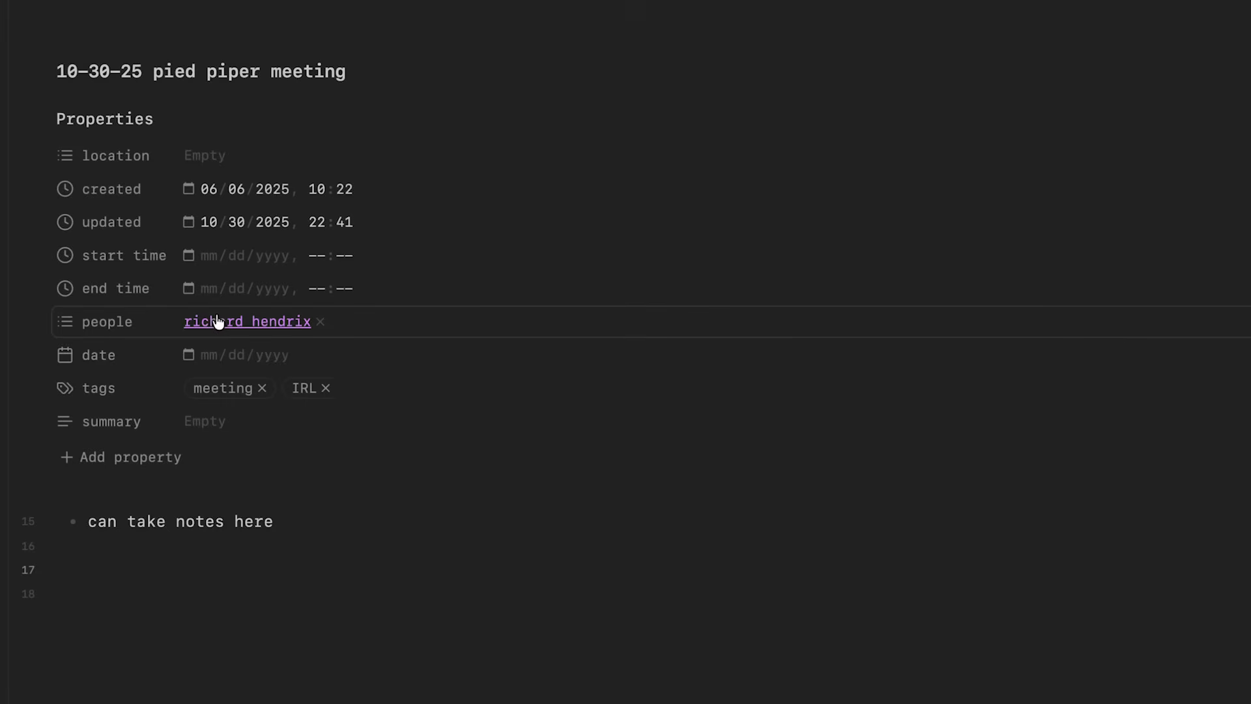
pyautogui.click(217, 323)
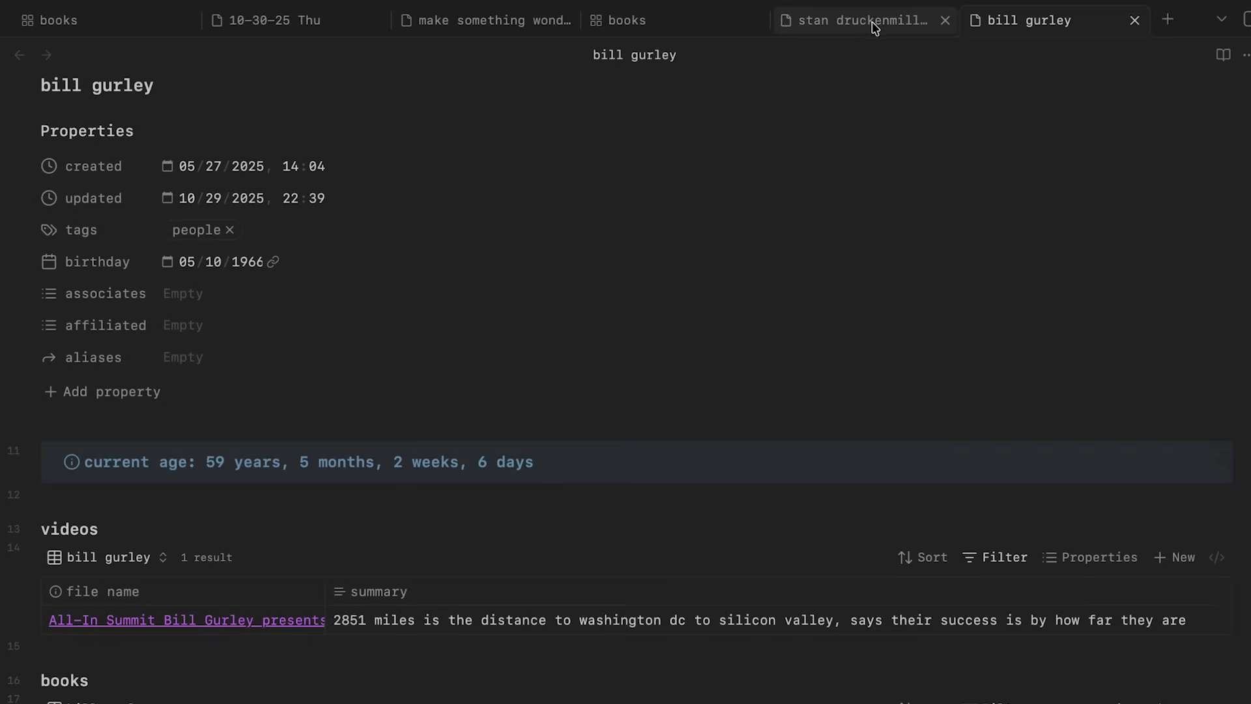
pyautogui.click(874, 26)
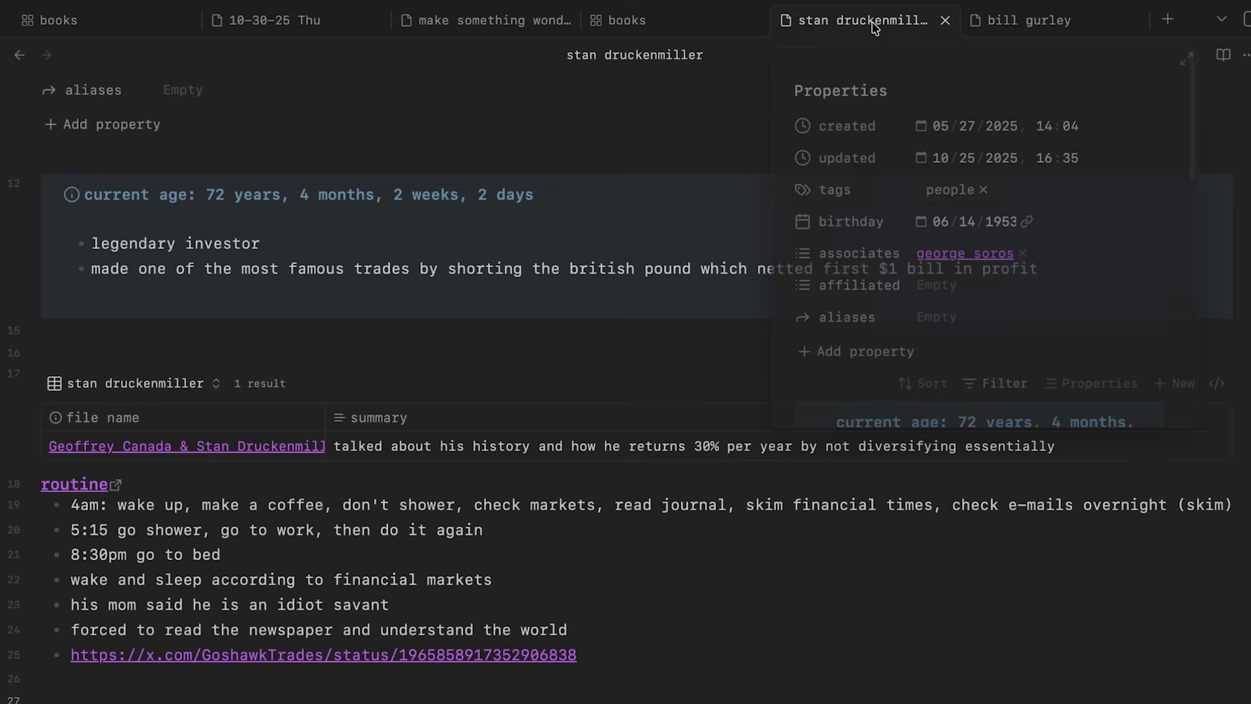
pyautogui.scroll(5, 467, 434)
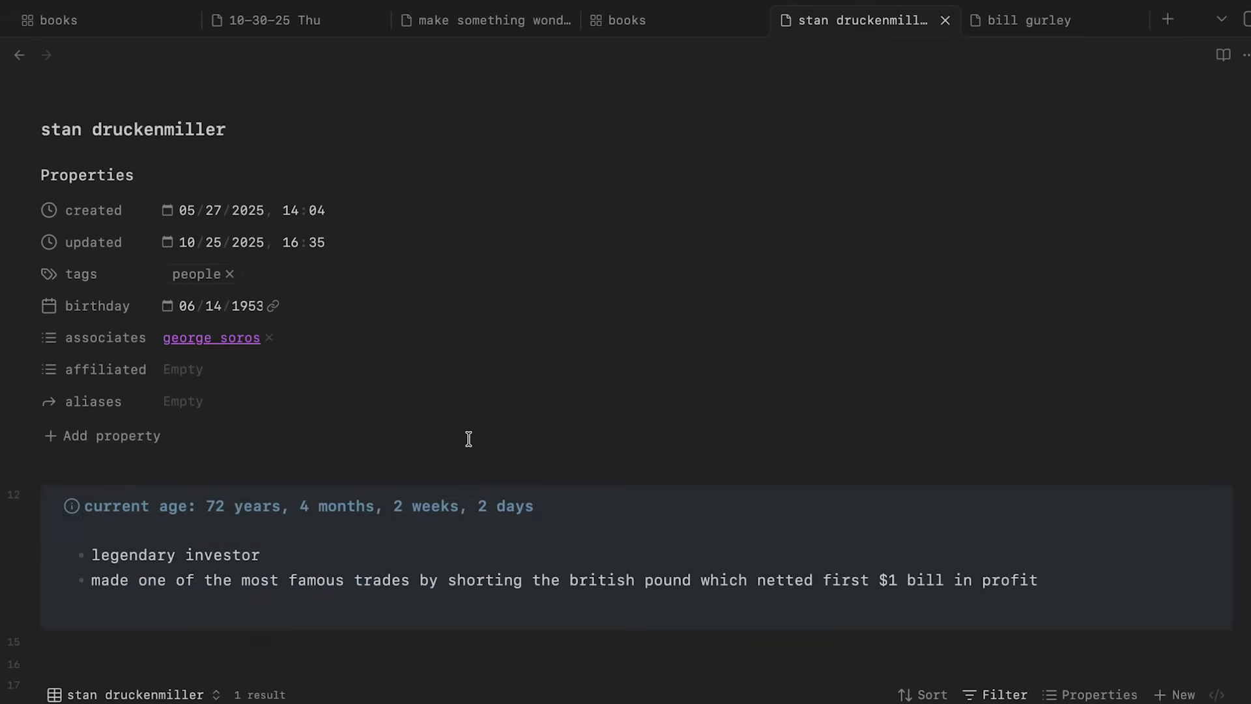
pyautogui.scroll(-5, 471, 445)
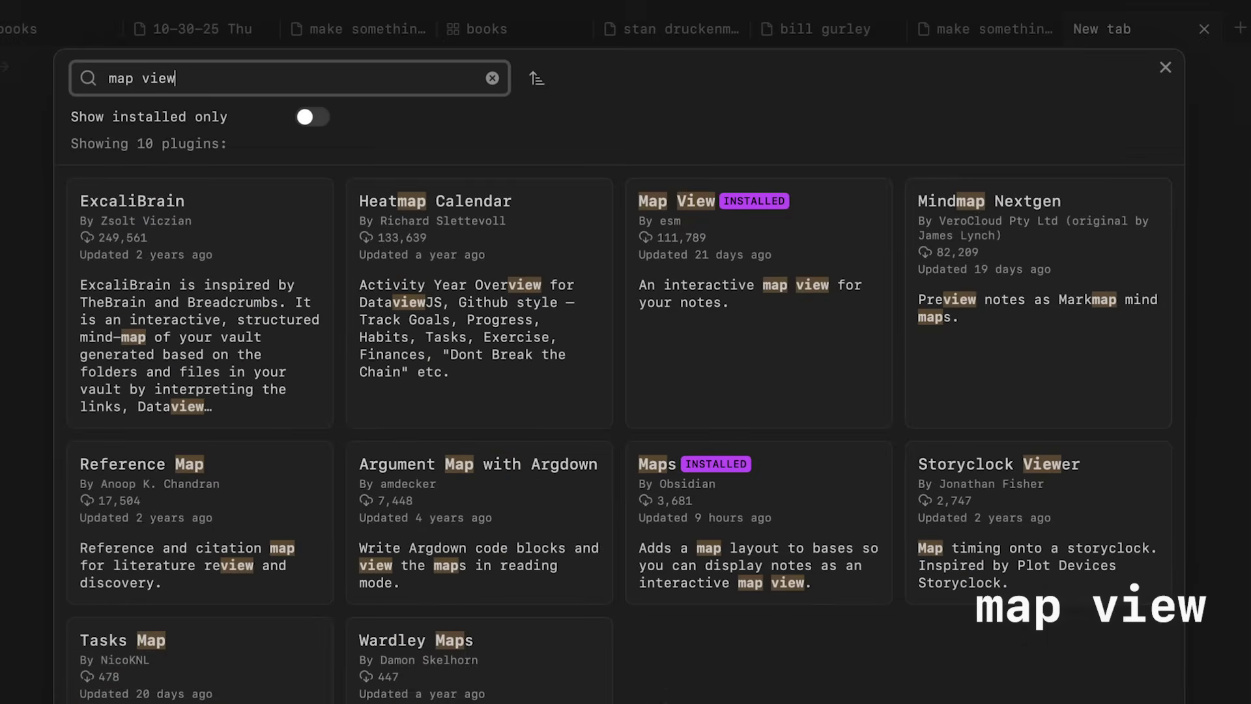
# Open the Map View plugin details and scroll its readme to the map screenshots
pyautogui.click(887, 258)
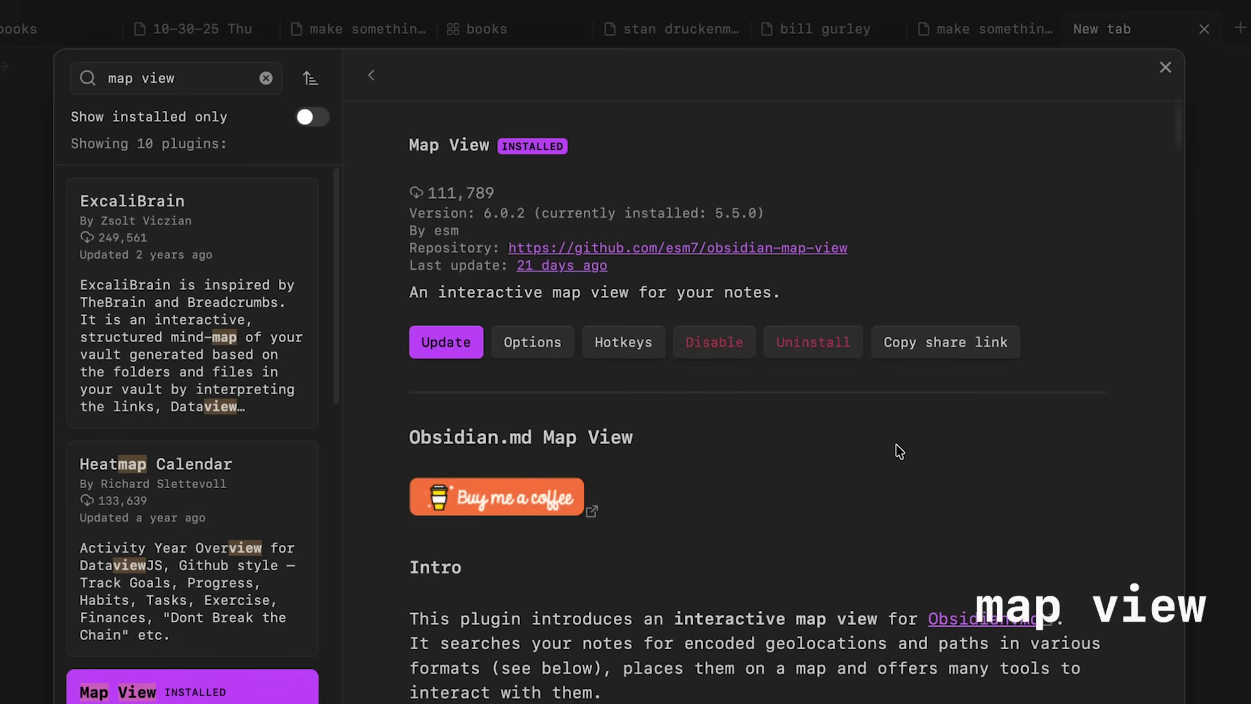
pyautogui.scroll(-5, 899, 444)
pyautogui.scroll(-10, 902, 444)
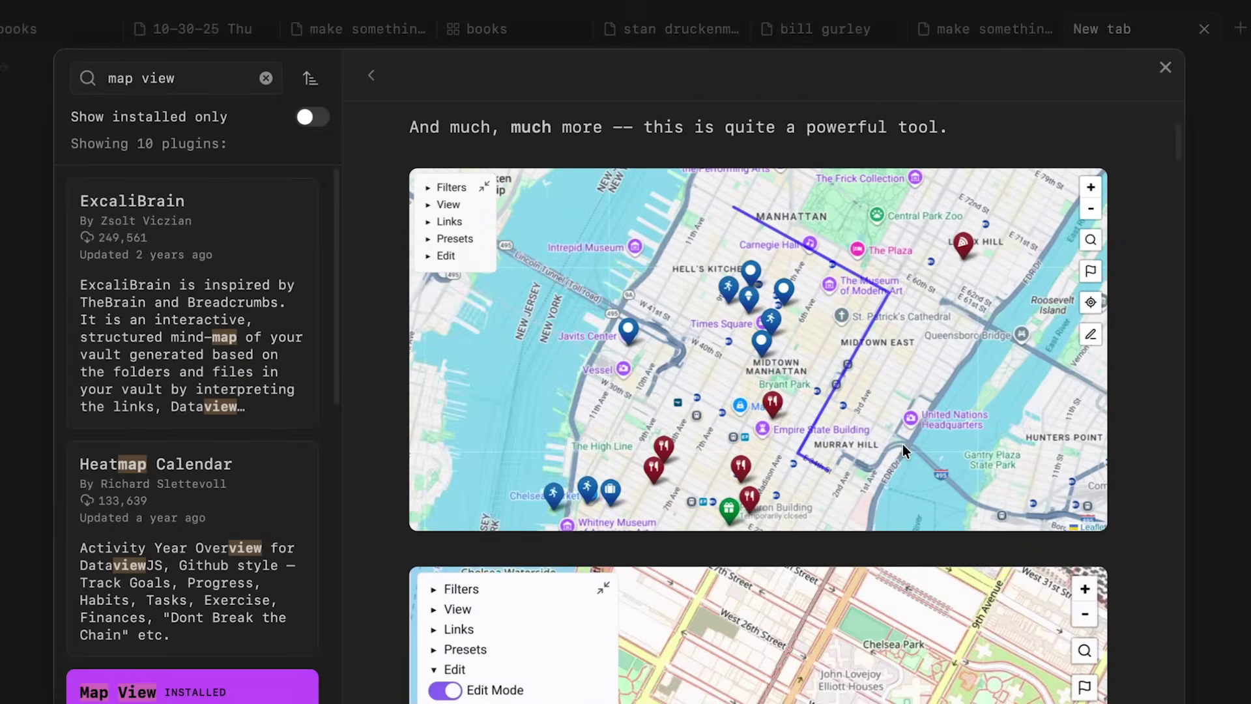
pyautogui.scroll(-4, 937, 459)
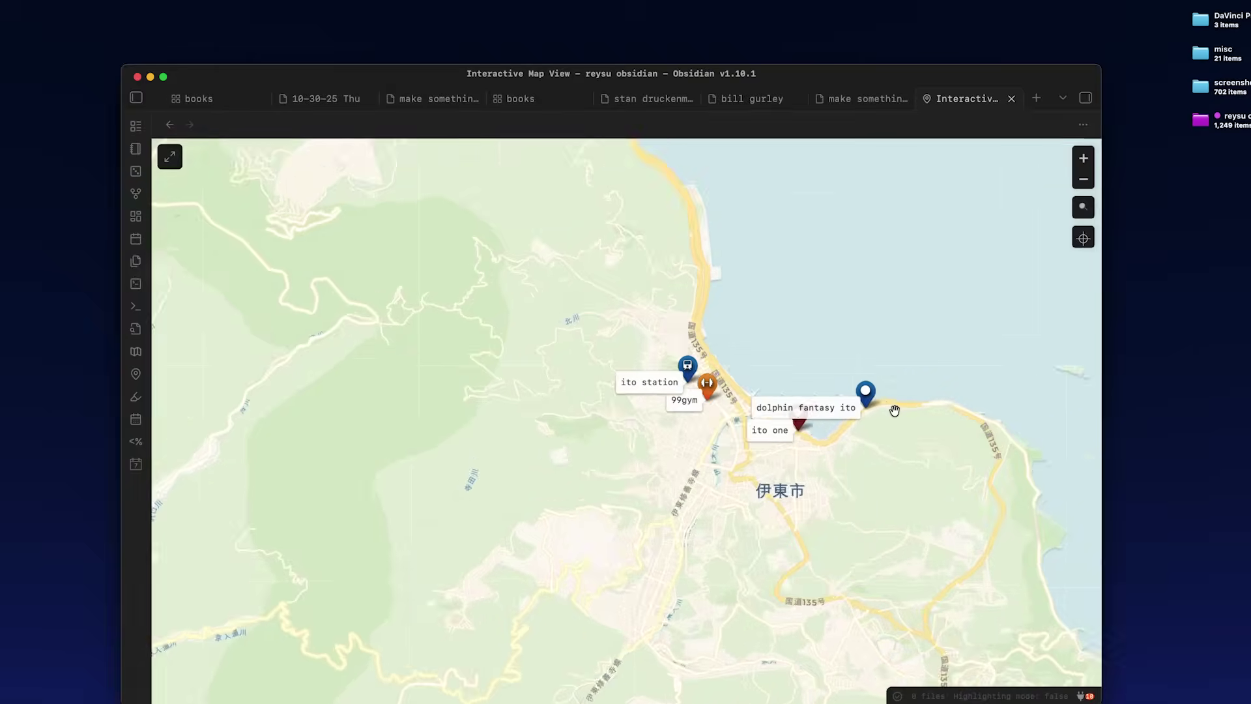
# Zoom the interactive map into the Ito markers and open the 99gym place note
pyautogui.scroll(3, 895, 411)
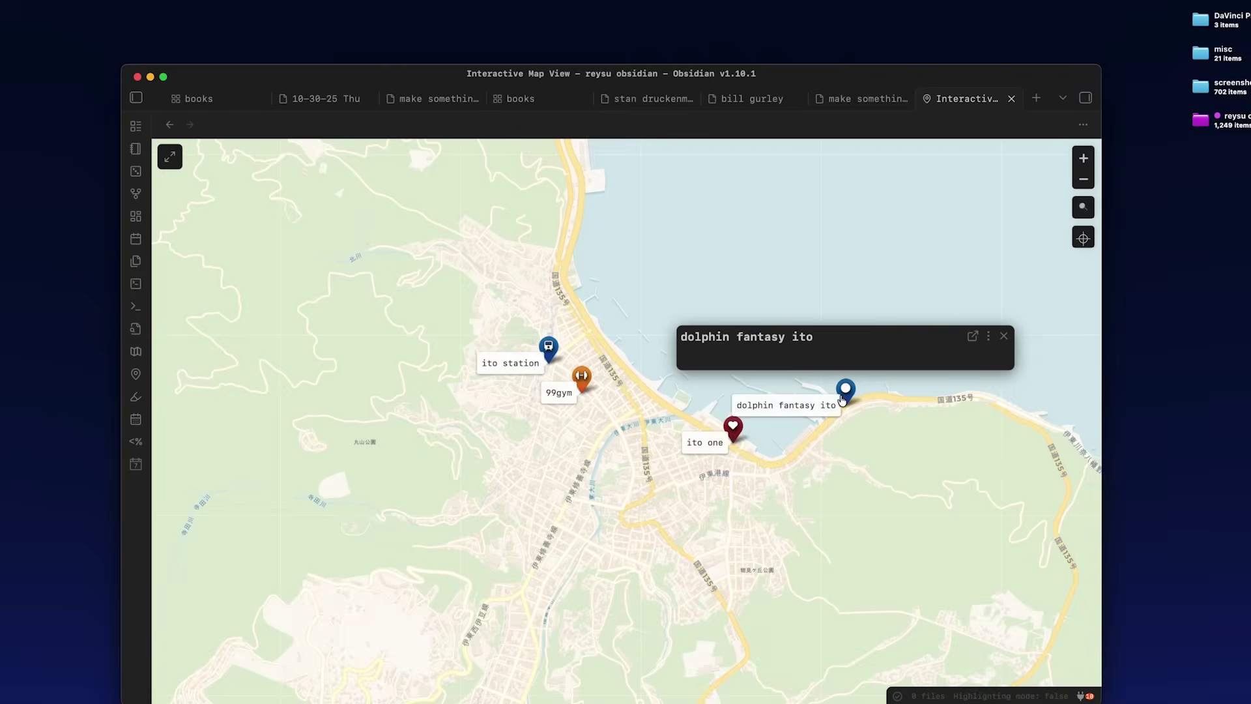
pyautogui.click(582, 381)
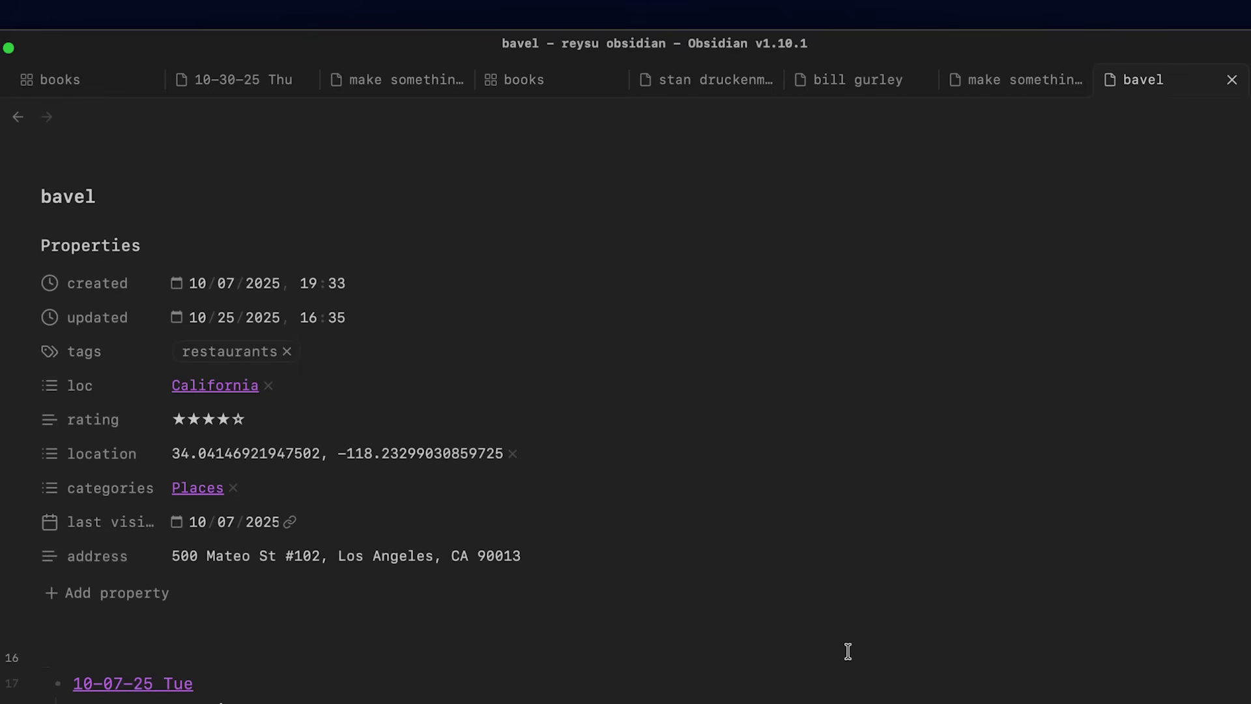
# In a new tab, open the drivers license note by searching 'drivers'
pyautogui.press('super+t')
pyautogui.press('super+o')
pyautogui.write('drivers')
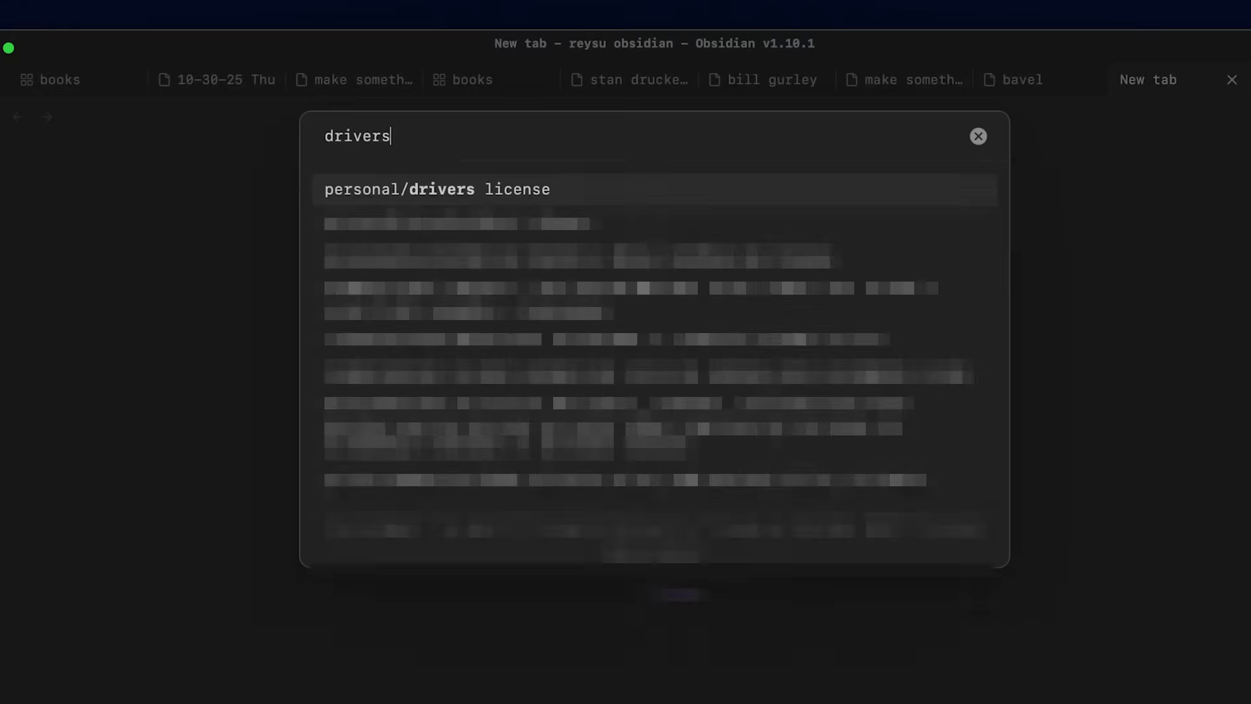
pyautogui.press('Return')
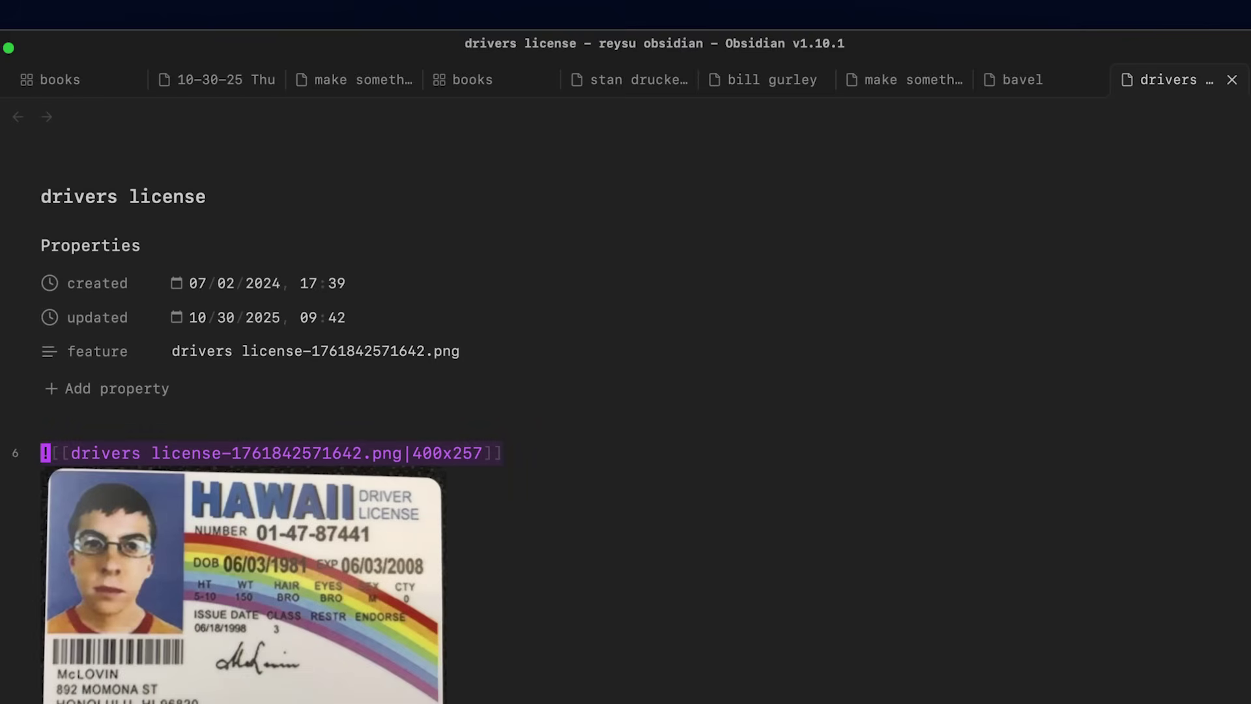